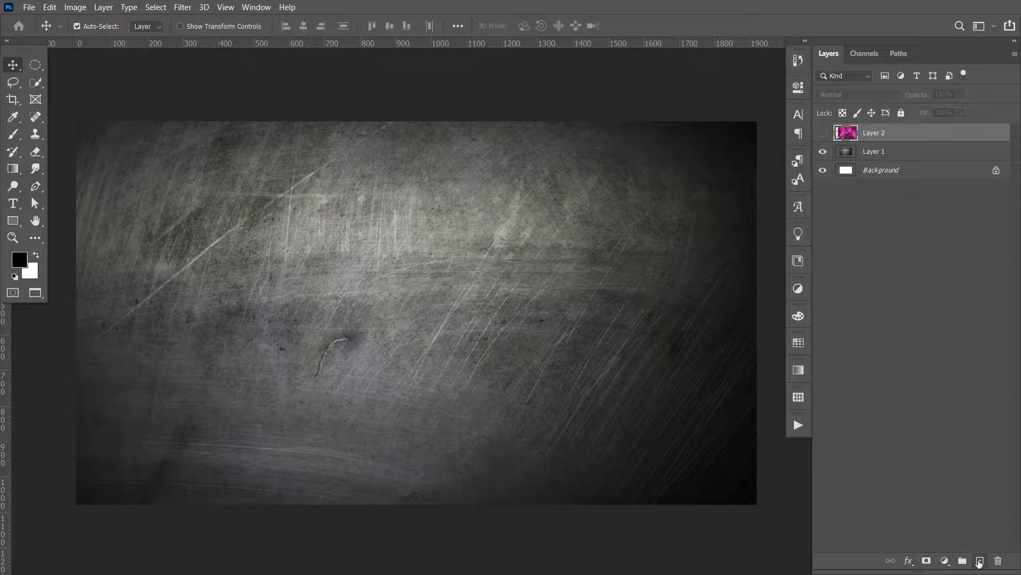
# Step: Add the text DESIGN in Oswald Stencil Bold, 74 pt, on a new layer directly below Layer 2
pyautogui.click(980, 563)
pyautogui.moveTo(931, 135); pyautogui.dragTo(924, 169)
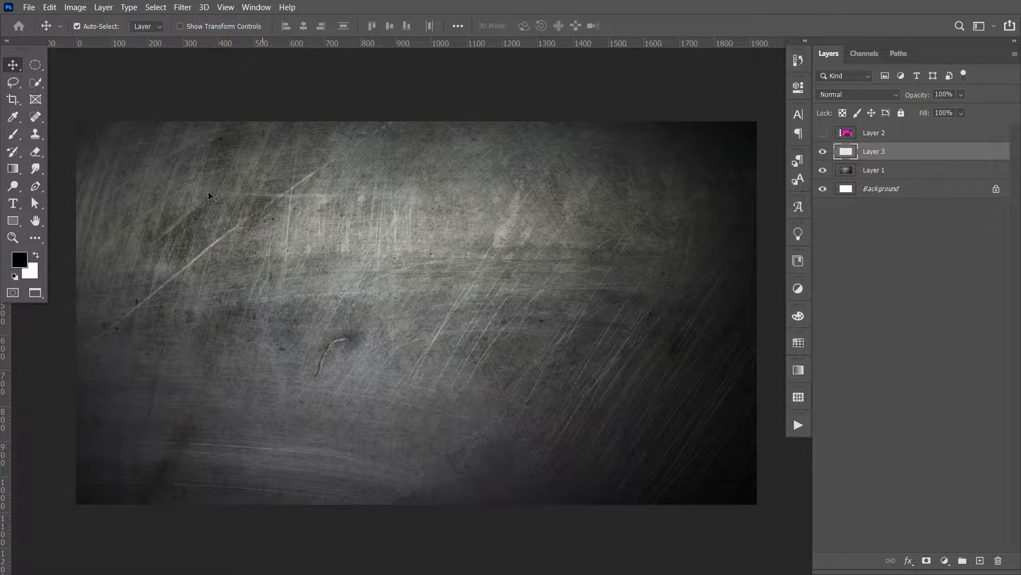
pyautogui.click(14, 204)
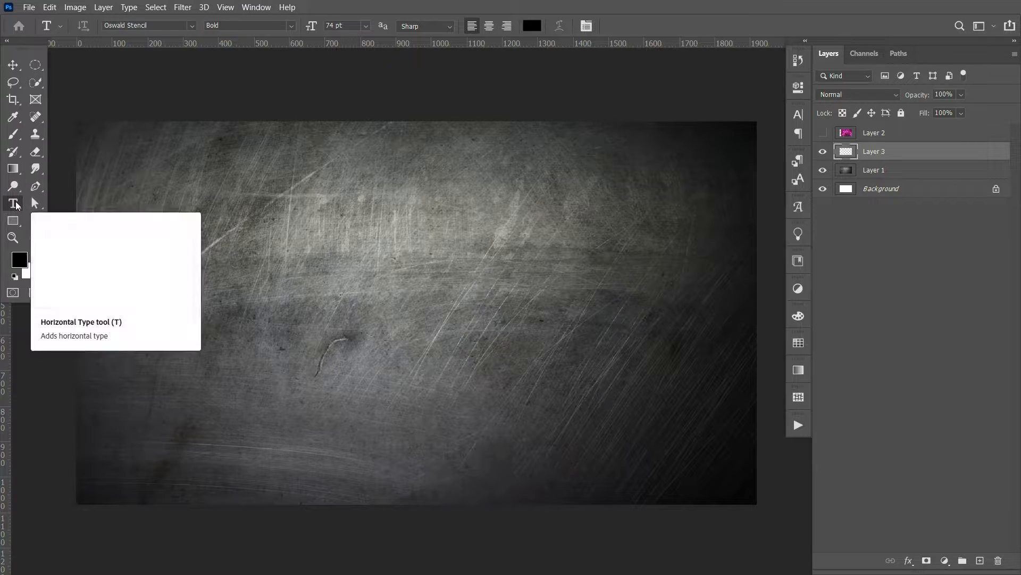
pyautogui.click(192, 26)
pyautogui.click(192, 68)
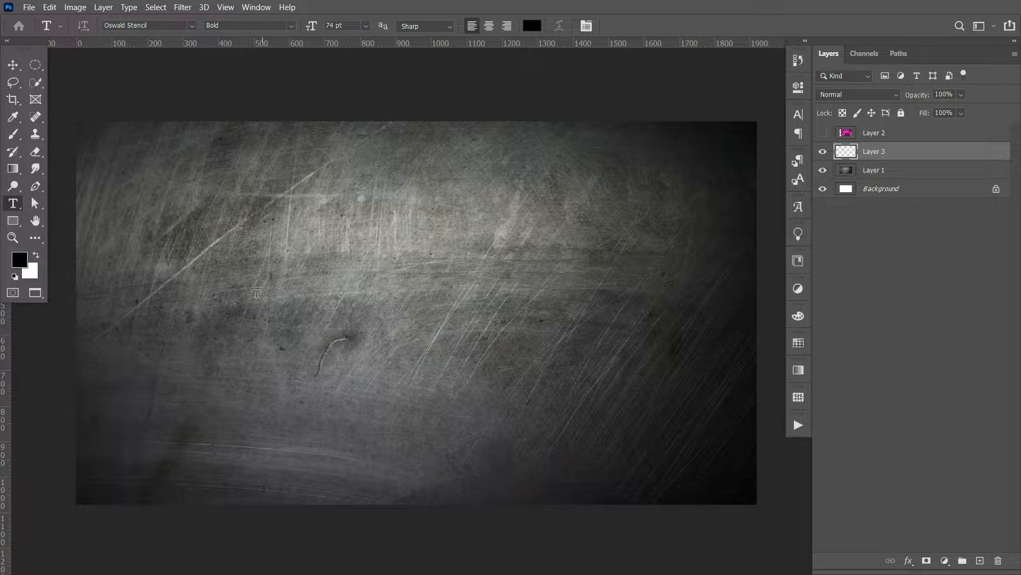
pyautogui.click(111, 321)
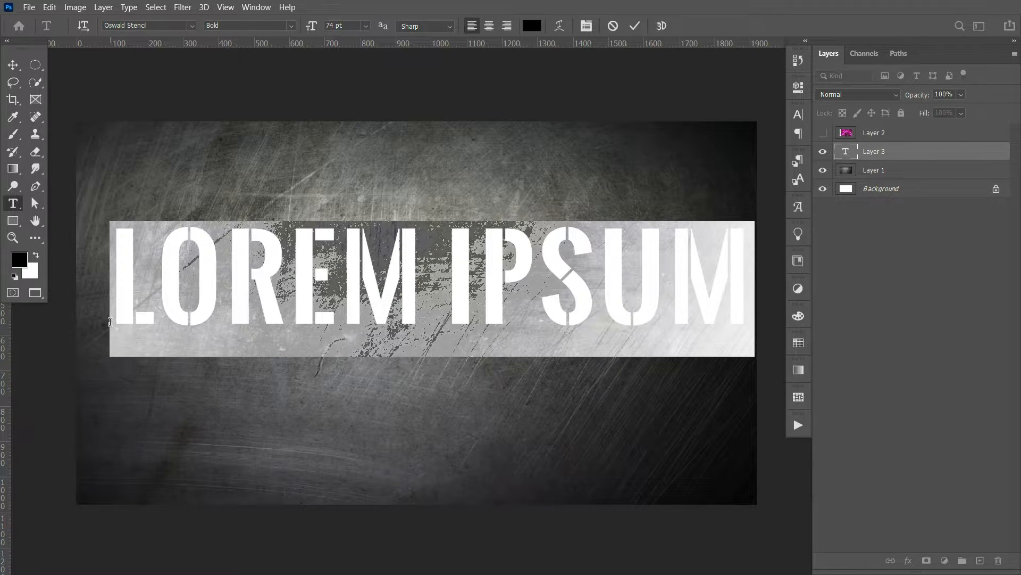
pyautogui.press('BackSpace')
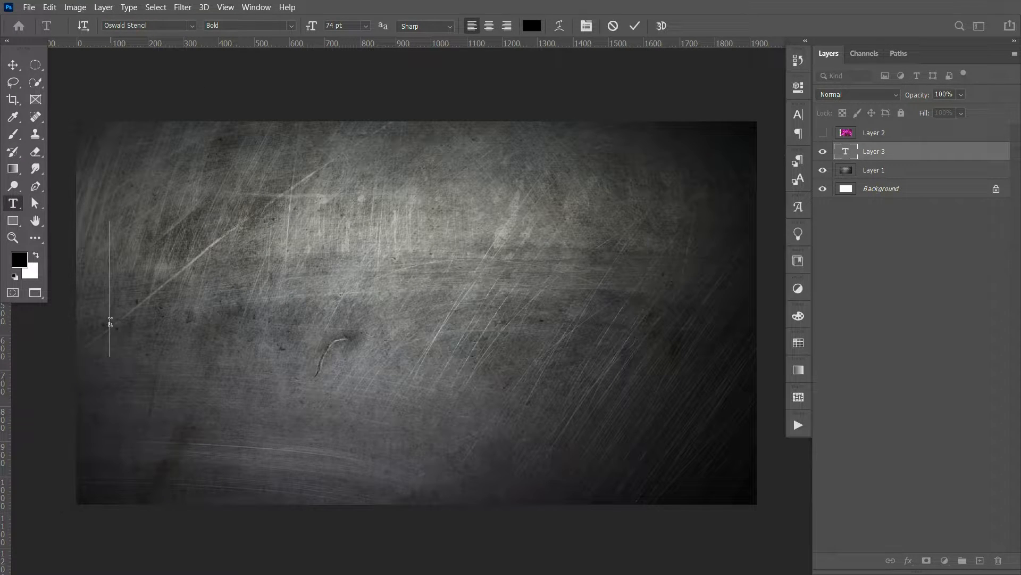
pyautogui.write('DE')
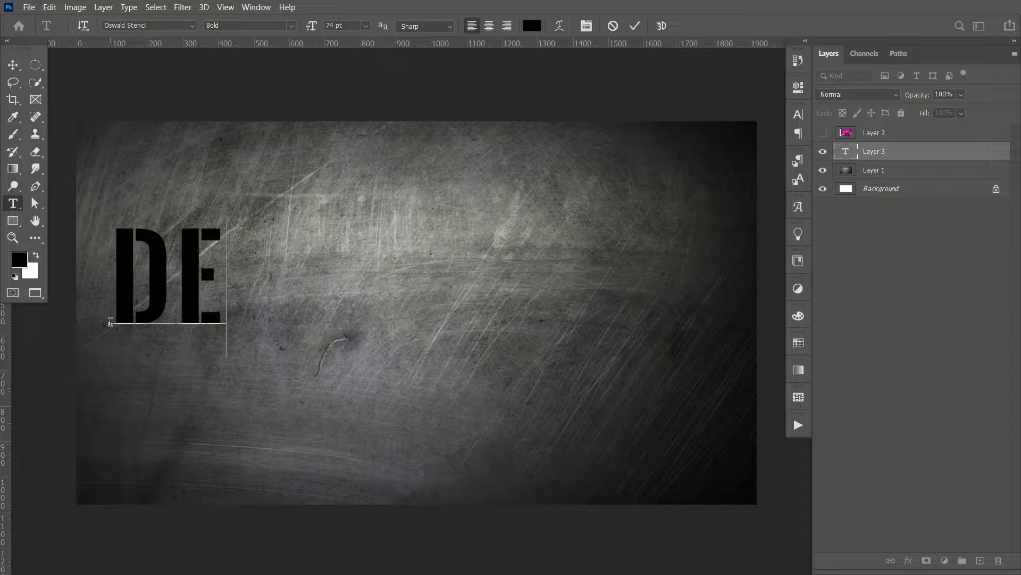
pyautogui.write('SIGN')
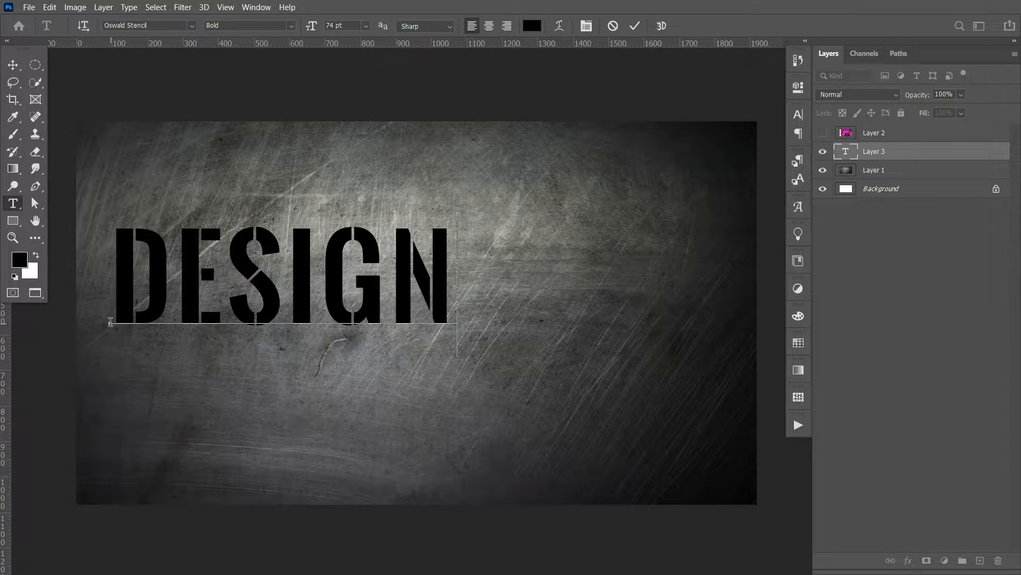
pyautogui.click(634, 27)
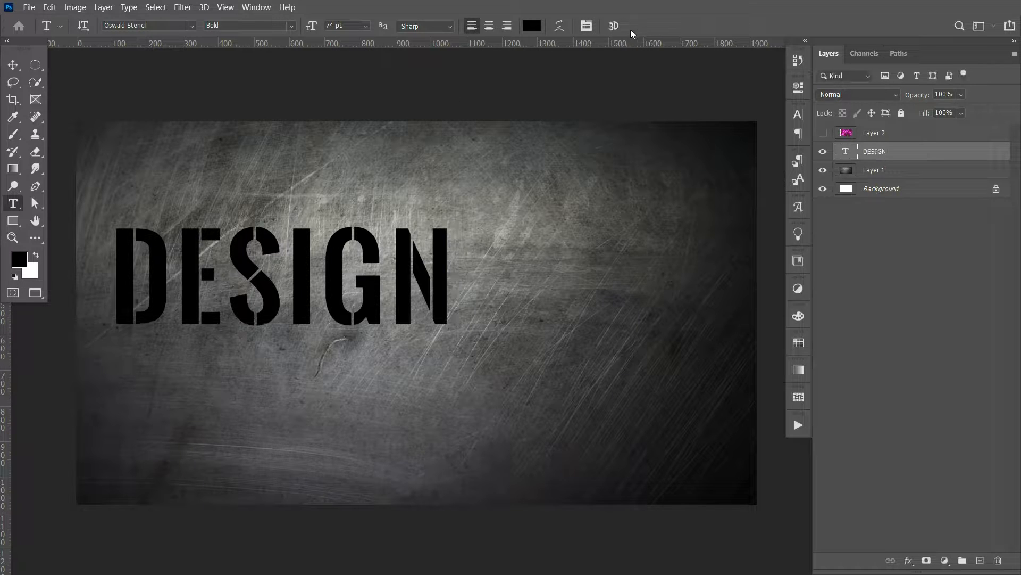
# Step: Move the DESIGN text towards the middle of the canvas and scale it up proportionally to about 142%
pyautogui.click(13, 65)
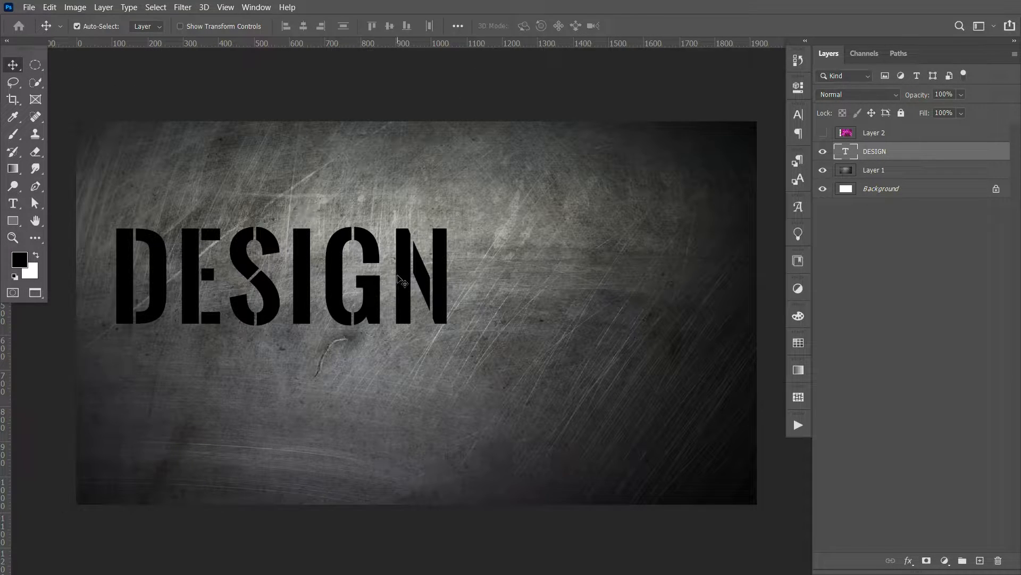
pyautogui.moveTo(399, 276); pyautogui.dragTo(472, 288)
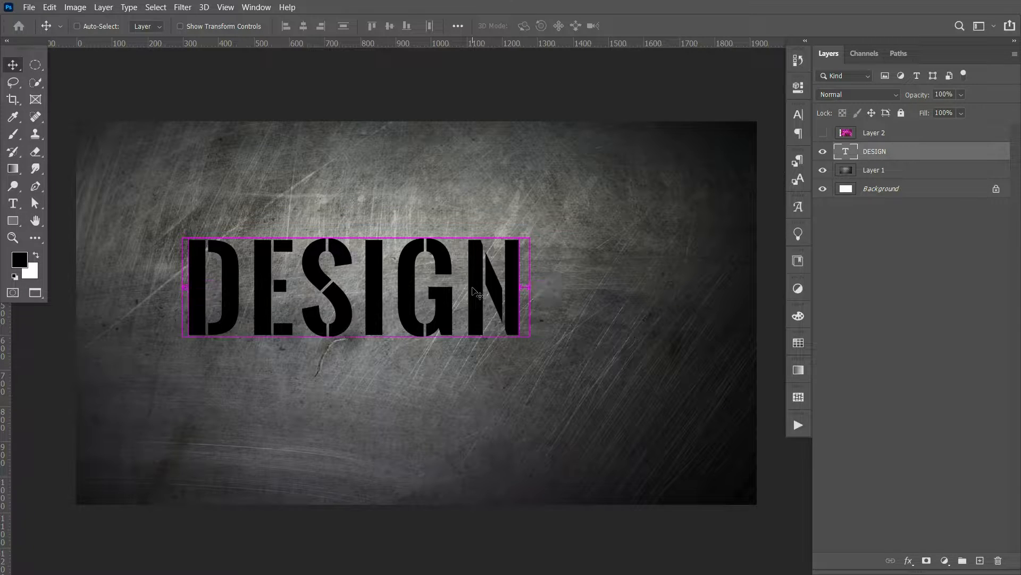
pyautogui.hotkey('ctrl', 't')
pyautogui.moveTo(529, 367); pyautogui.dragTo(593, 426)
pyautogui.moveTo(555, 288); pyautogui.dragTo(589, 300)
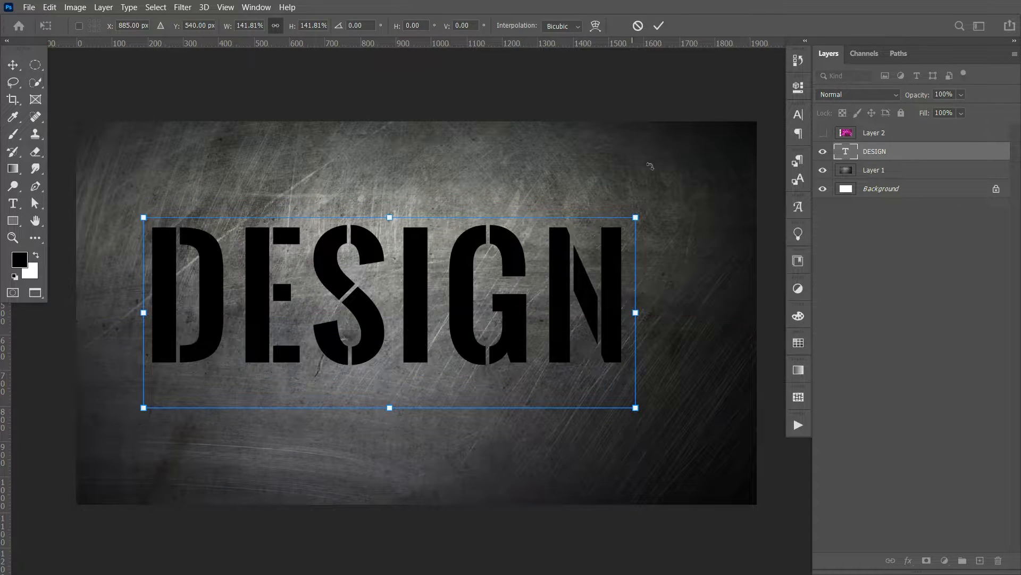
pyautogui.click(659, 26)
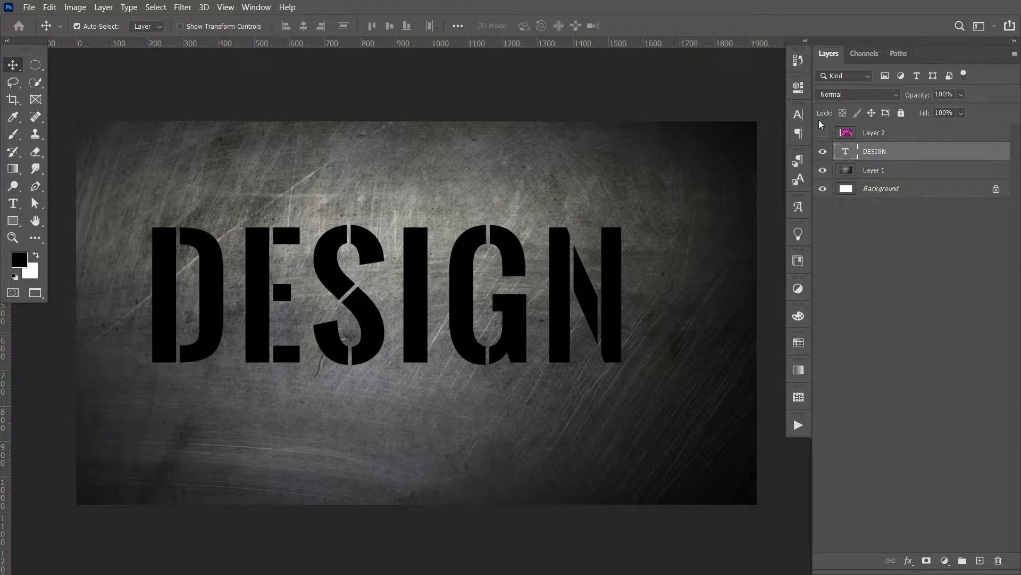
# Step: Show the flower image on Layer 2 and shift it horizontally so it covers the whole DESIGN text
pyautogui.click(822, 134)
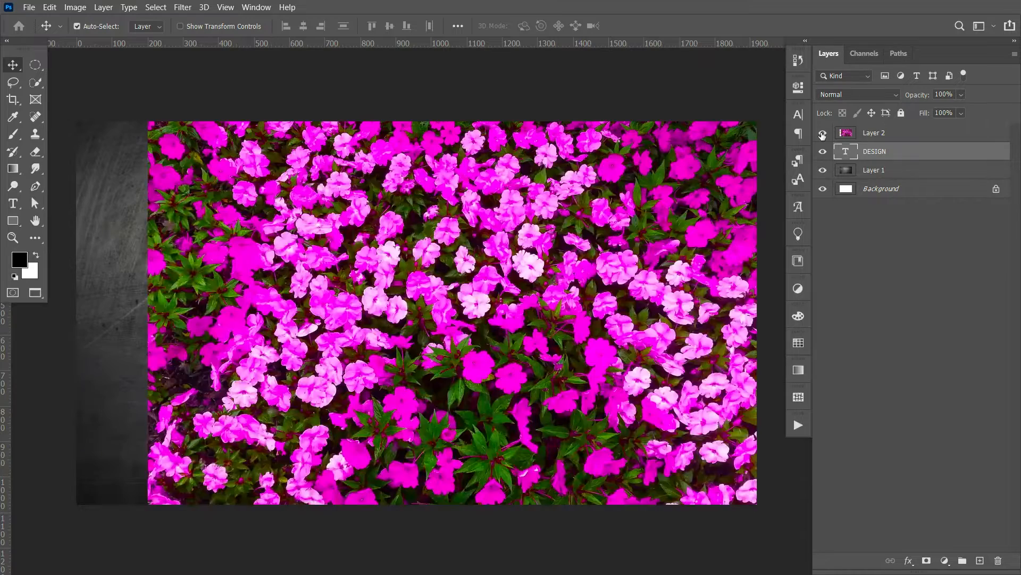
pyautogui.click(660, 231)
pyautogui.moveTo(660, 231); pyautogui.dragTo(615, 230)
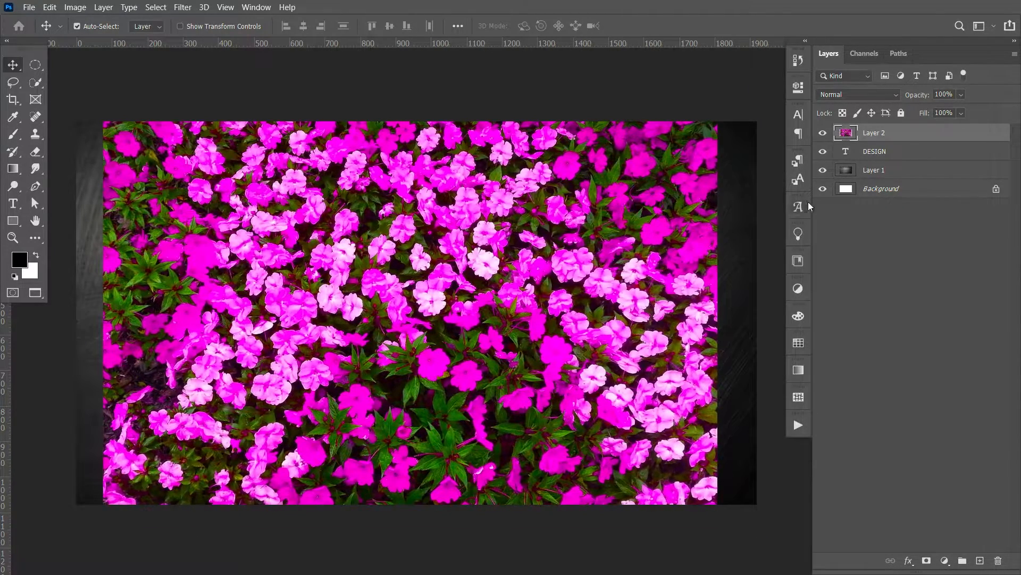
pyautogui.rightClick(907, 137)
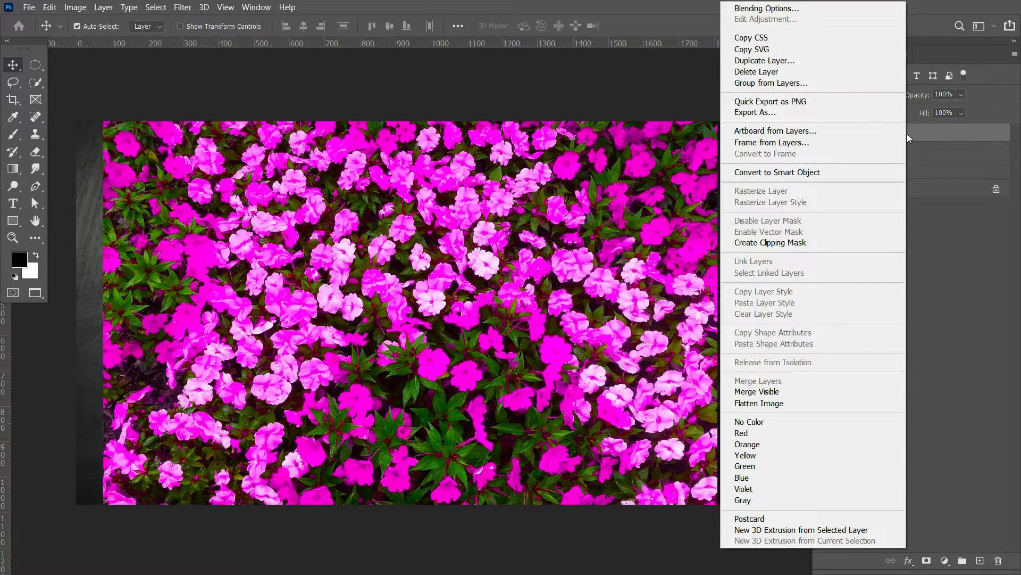
pyautogui.click(920, 133)
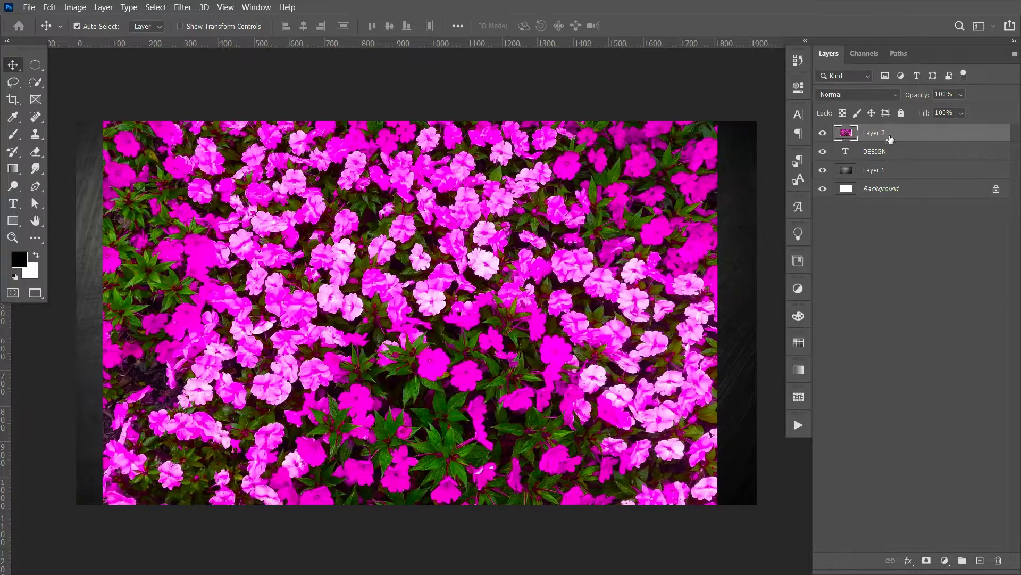
# Step: Hide Layer 2 and rasterize the DESIGN text layer
pyautogui.click(823, 133)
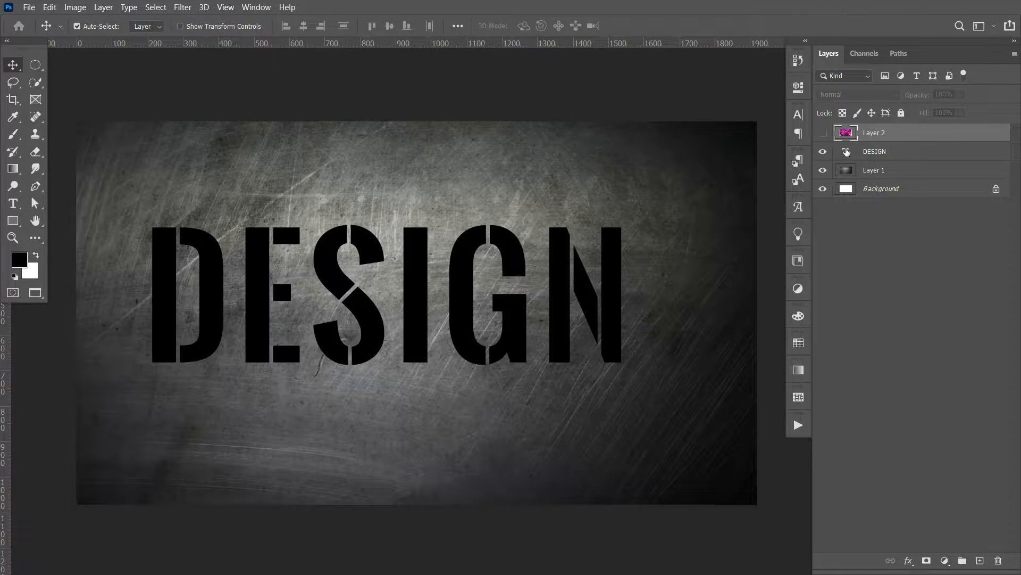
pyautogui.click(880, 153)
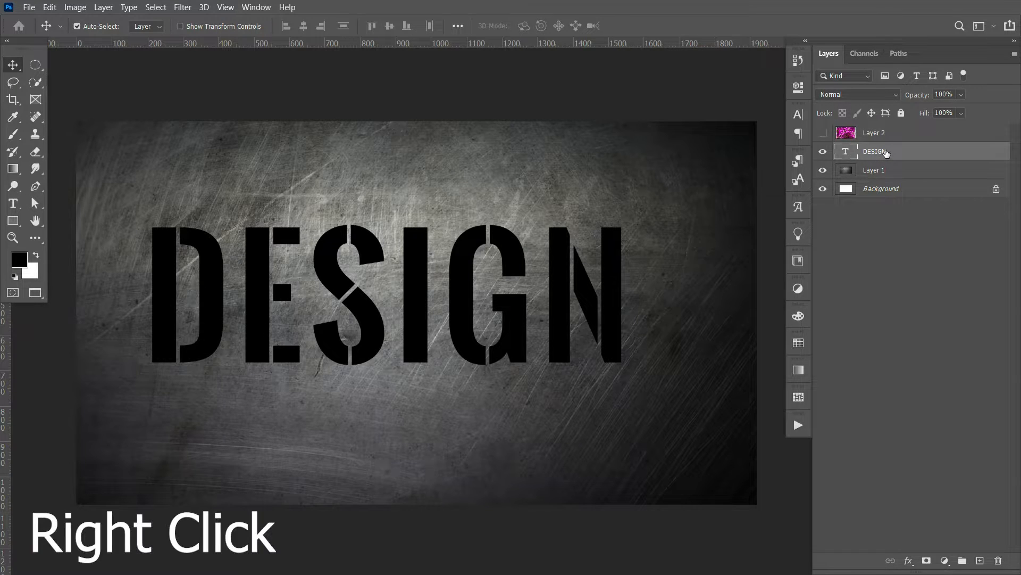
pyautogui.rightClick(879, 153)
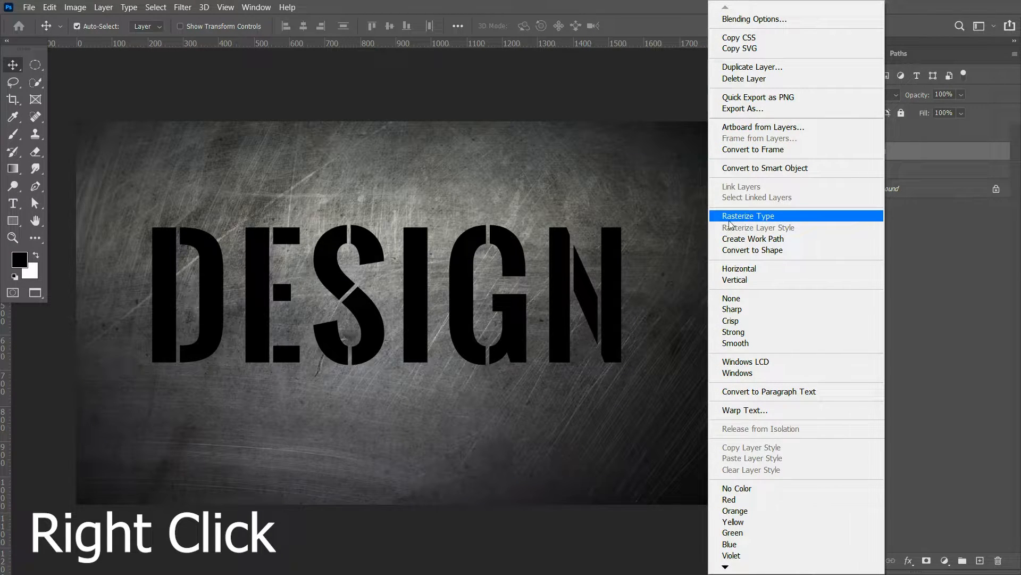
pyautogui.click(780, 218)
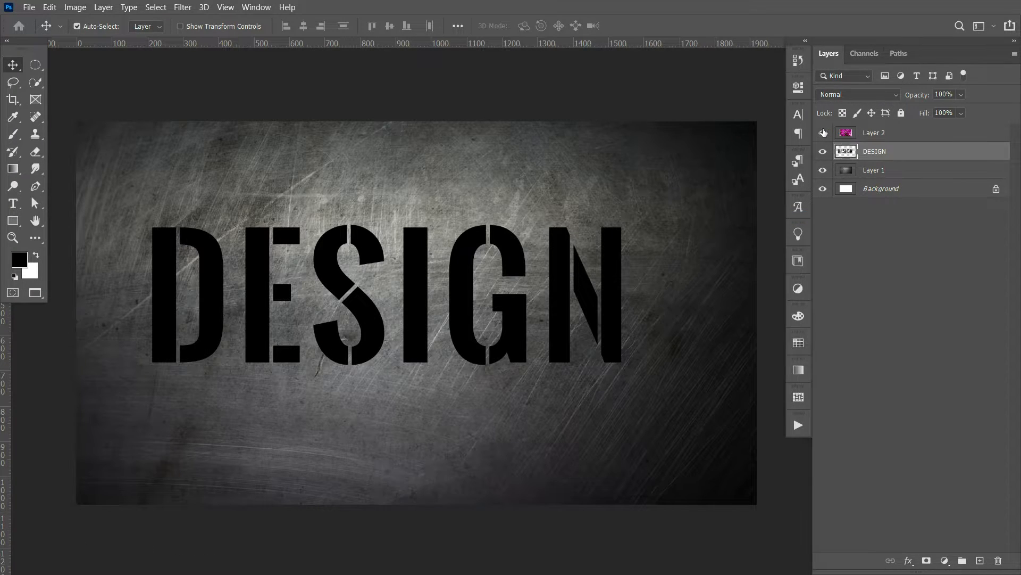
# Step: Show Layer 2 again and clip it to the DESIGN layer with a clipping mask
pyautogui.click(823, 133)
pyautogui.rightClick(891, 136)
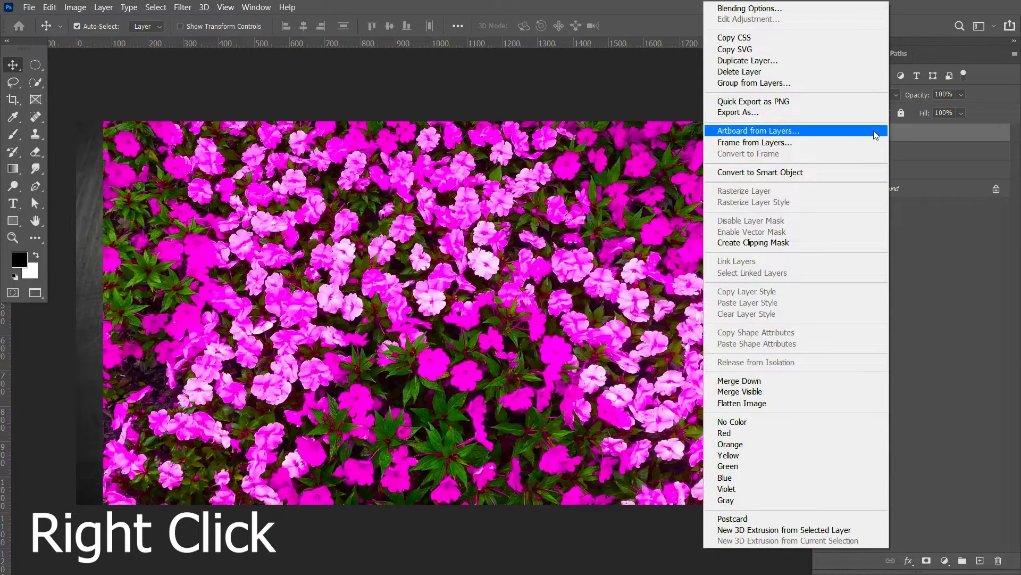
pyautogui.click(798, 243)
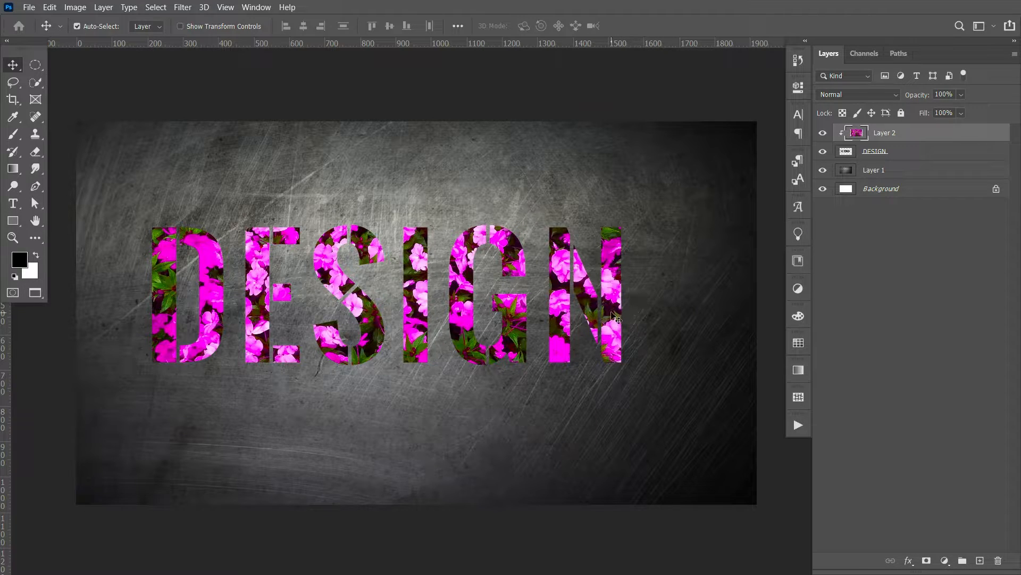
# Step: Scale the clipped flower image down proportionally to about 82% and position it so it still fills all the letters
pyautogui.hotkey('ctrl', 't')
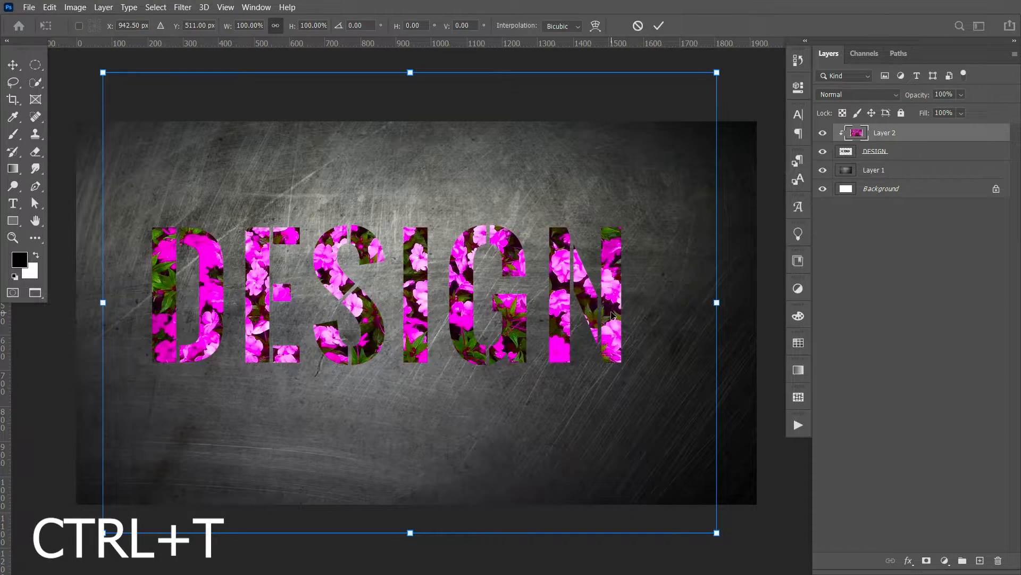
pyautogui.moveTo(719, 534); pyautogui.dragTo(673, 472)
pyautogui.moveTo(641, 375); pyautogui.dragTo(630, 373)
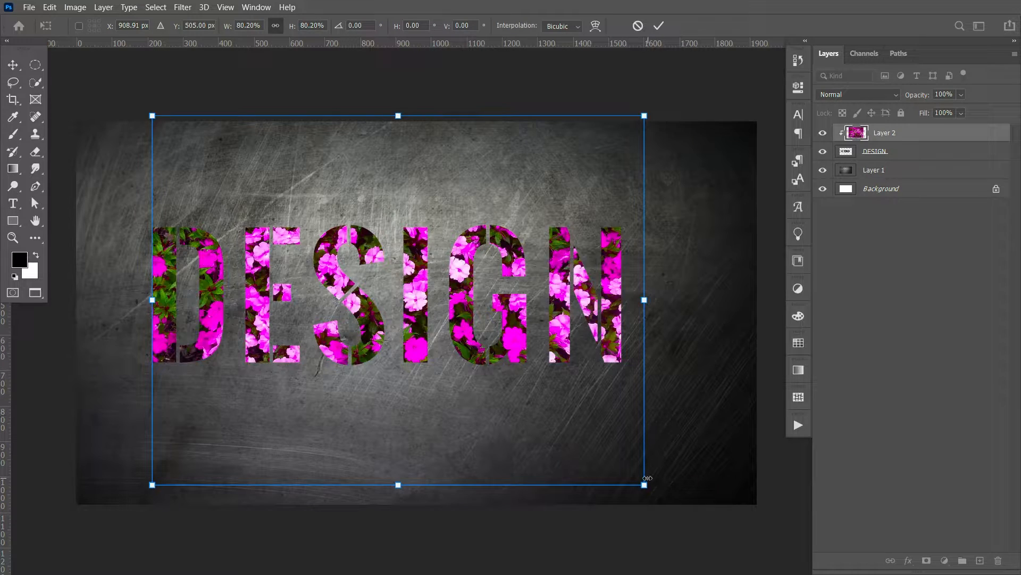
pyautogui.moveTo(645, 484); pyautogui.dragTo(650, 489)
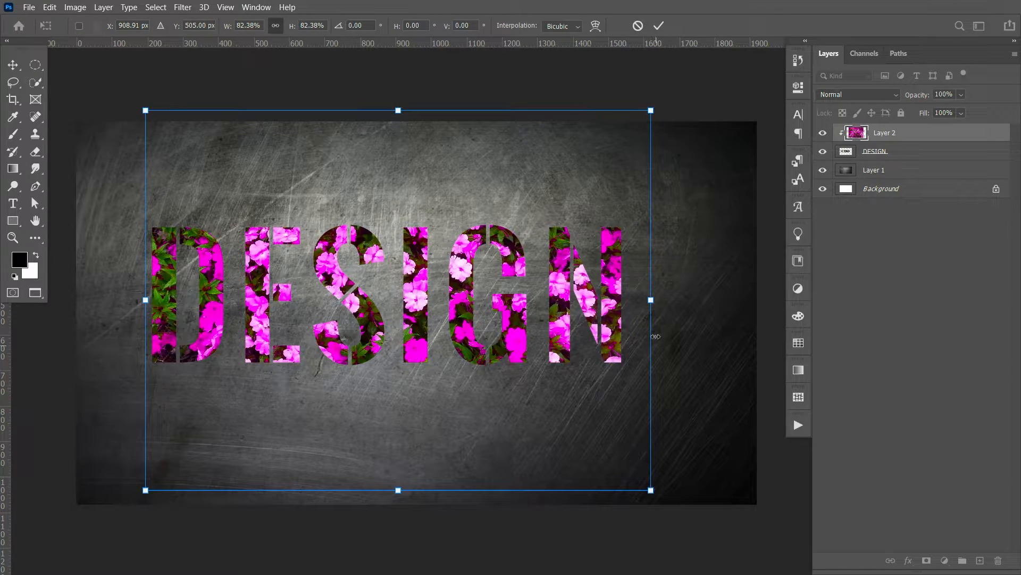
pyautogui.click(660, 22)
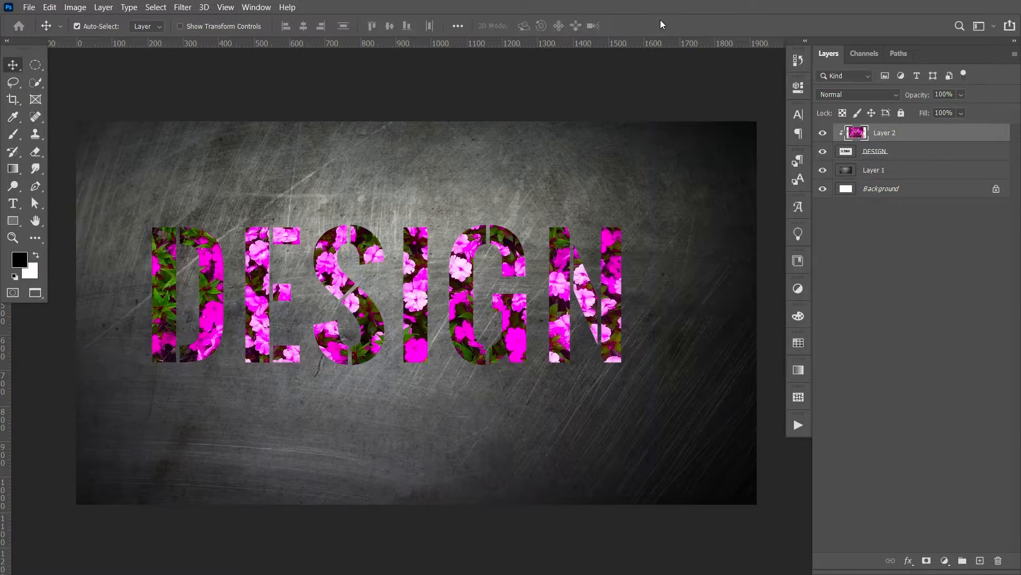
# Step: Add a drop shadow to the DESIGN layer and adjust its size, spread and distance
pyautogui.click(902, 154)
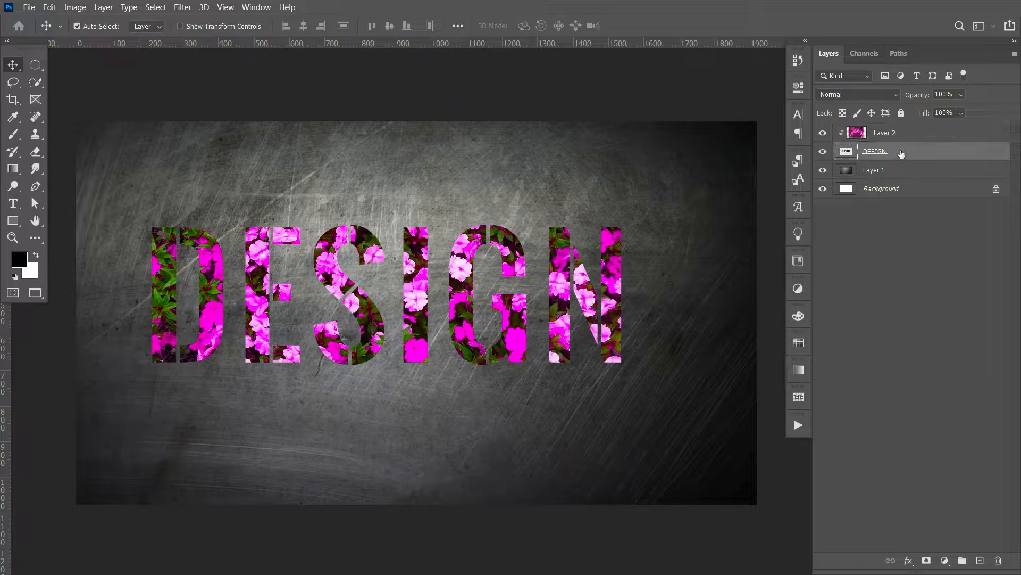
pyautogui.doubleClick(910, 154)
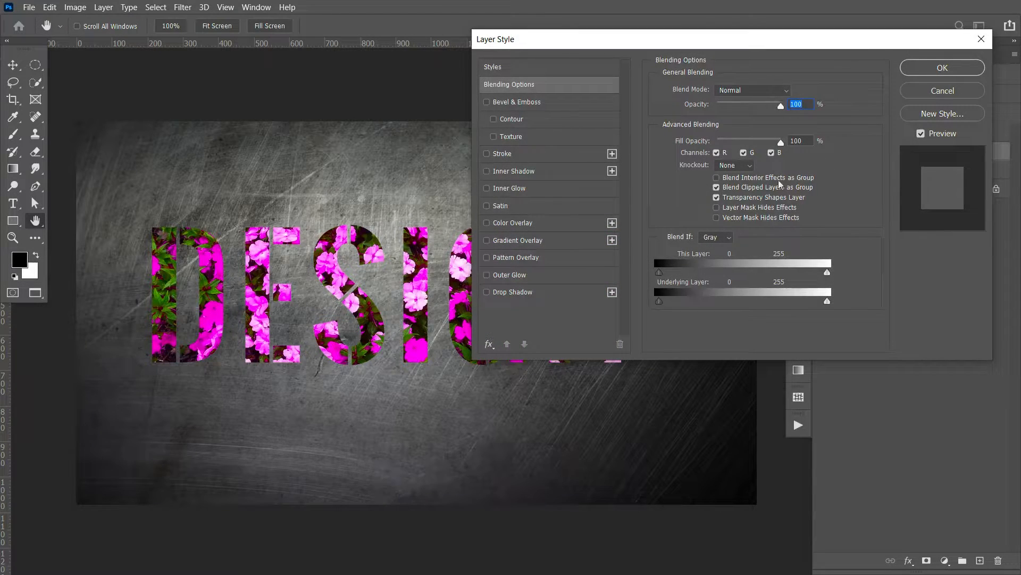
pyautogui.click(552, 291)
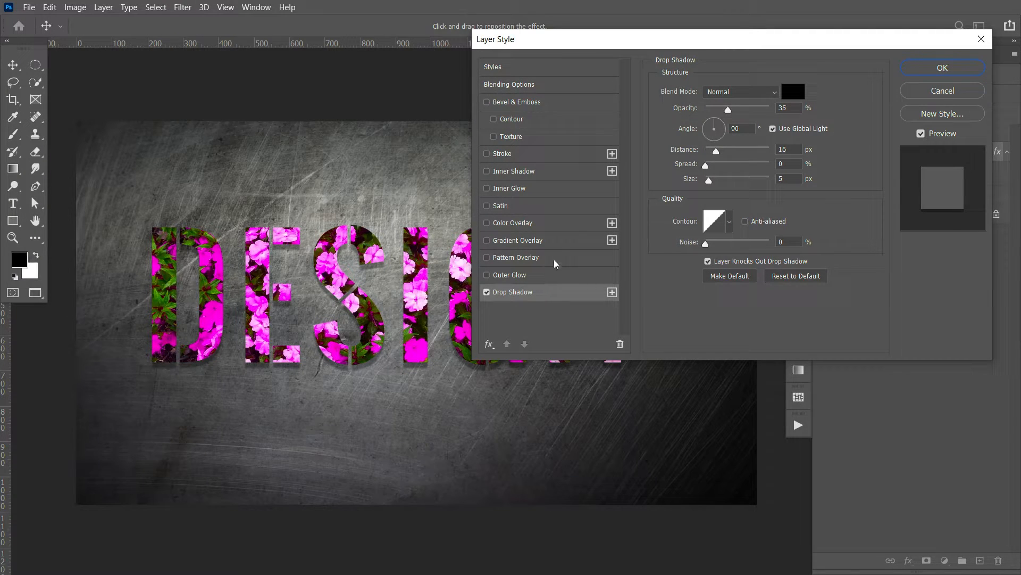
pyautogui.click(709, 182)
pyautogui.click(710, 181)
pyautogui.moveTo(707, 170)
pyautogui.mouseDown()
pyautogui.moveTo(727, 170)
pyautogui.moveTo(715, 176)
pyautogui.mouseUp()
pyautogui.write('10')
pyautogui.press('BackSpace')
pyautogui.moveTo(715, 154); pyautogui.dragTo(719, 155)
# Step: Add an outer glow to the DESIGN layer and set its colour to a slightly darker magenta based on the flowers
pyautogui.click(556, 275)
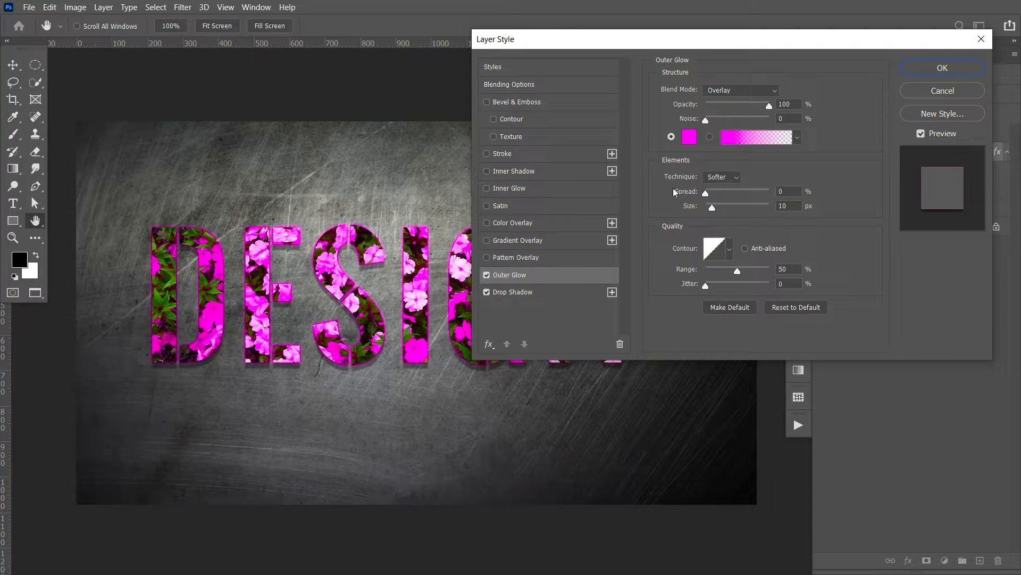
pyautogui.click(689, 138)
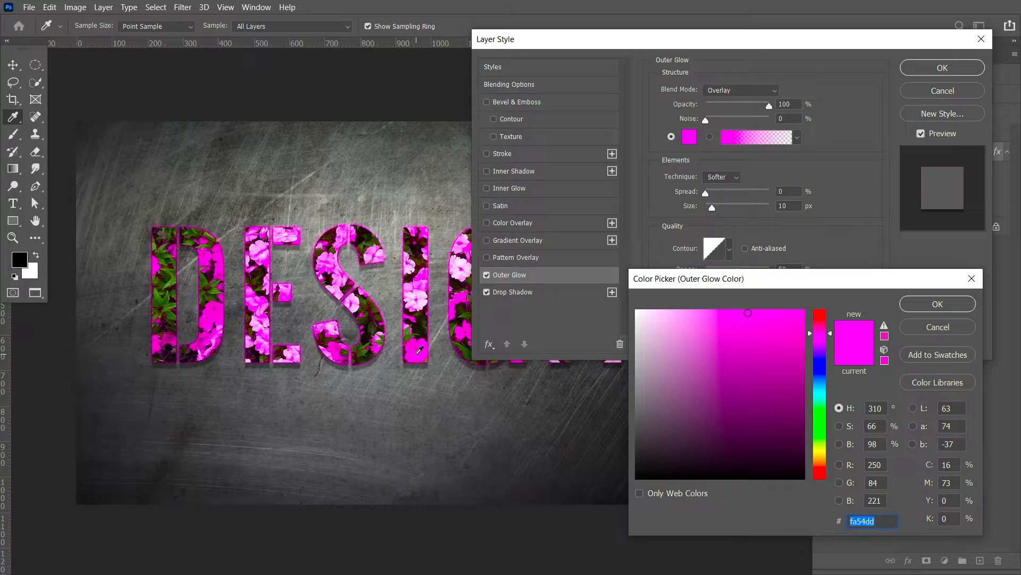
pyautogui.click(221, 253)
pyautogui.moveTo(793, 354); pyautogui.dragTo(796, 356)
pyautogui.click(925, 307)
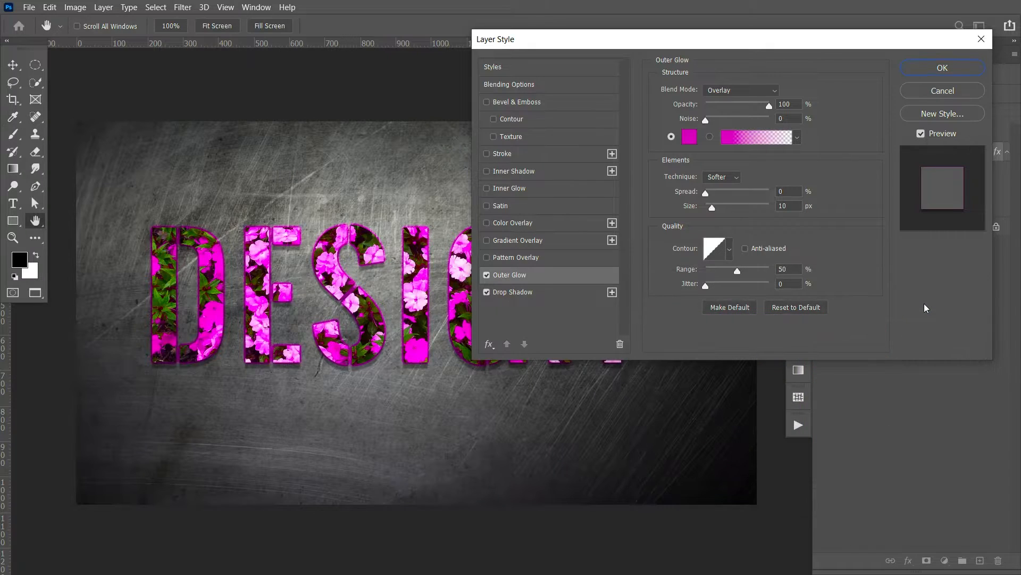
# Step: Set the outer glow's size to 5 px, its spread to 0% and its blend mode to Normal
pyautogui.moveTo(715, 211); pyautogui.dragTo(708, 215)
pyautogui.click(784, 206)
pyautogui.write('5')
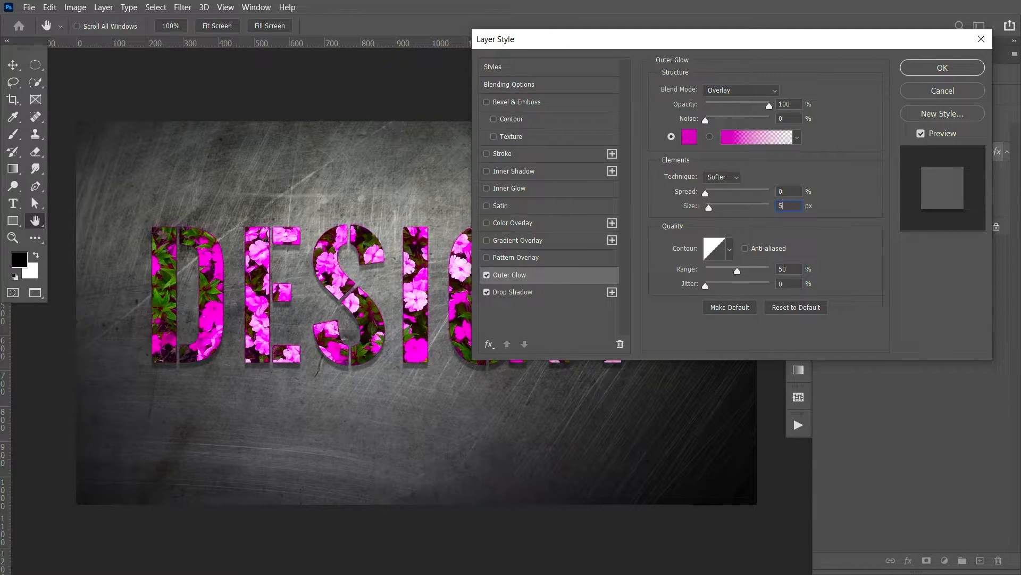
pyautogui.moveTo(707, 196)
pyautogui.mouseDown()
pyautogui.moveTo(739, 196)
pyautogui.moveTo(704, 200)
pyautogui.mouseUp()
pyautogui.click(770, 90)
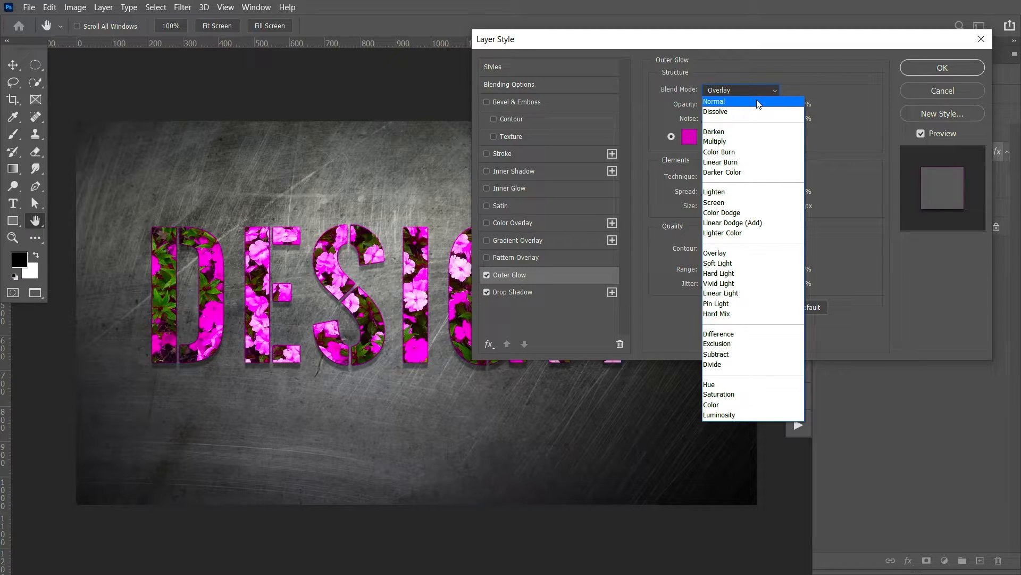
pyautogui.click(758, 102)
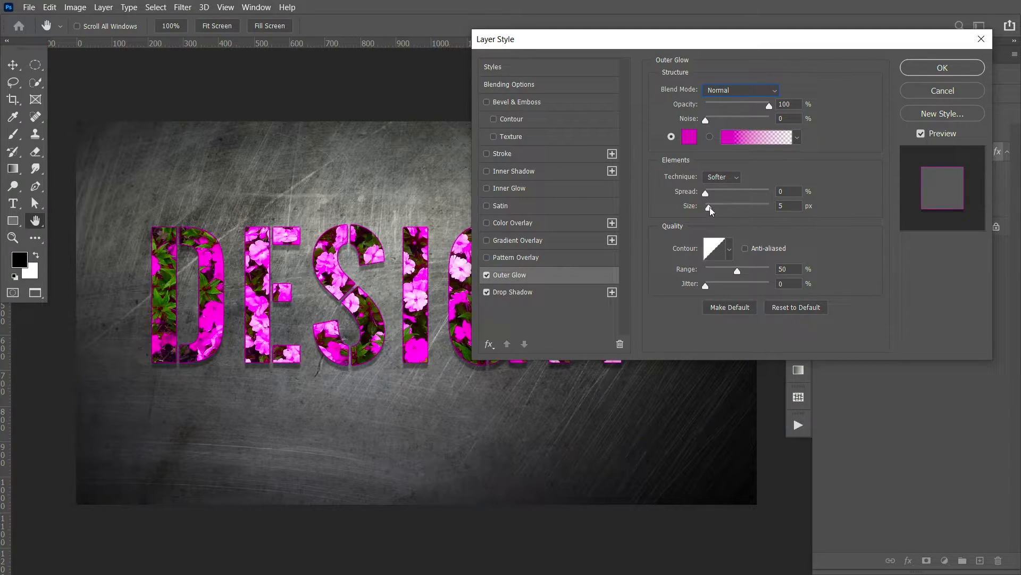
# Step: Add a stroke to the DESIGN layer and set its colour to black (000000)
pyautogui.moveTo(709, 209); pyautogui.dragTo(711, 211)
pyautogui.click(533, 154)
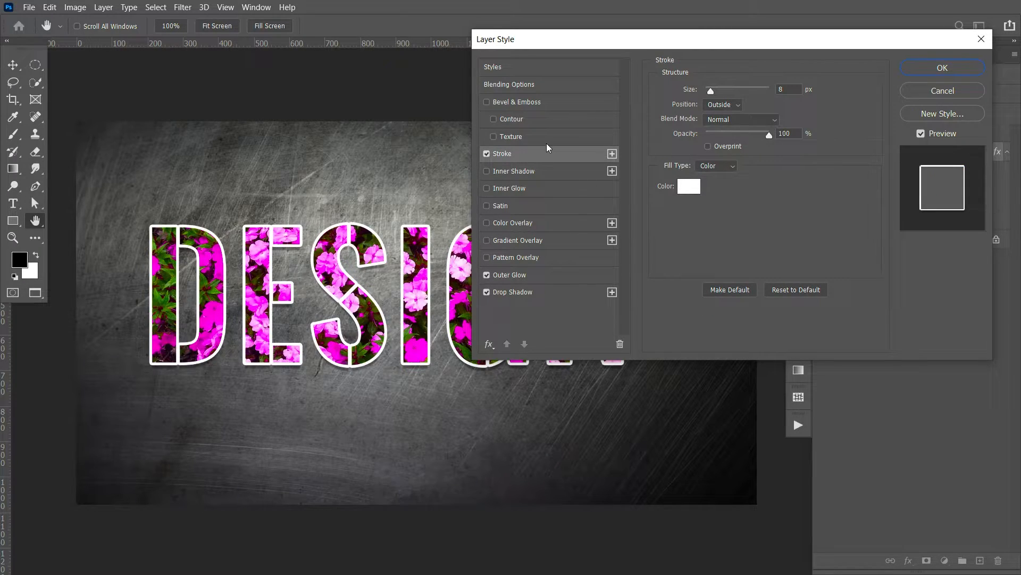
pyautogui.click(689, 188)
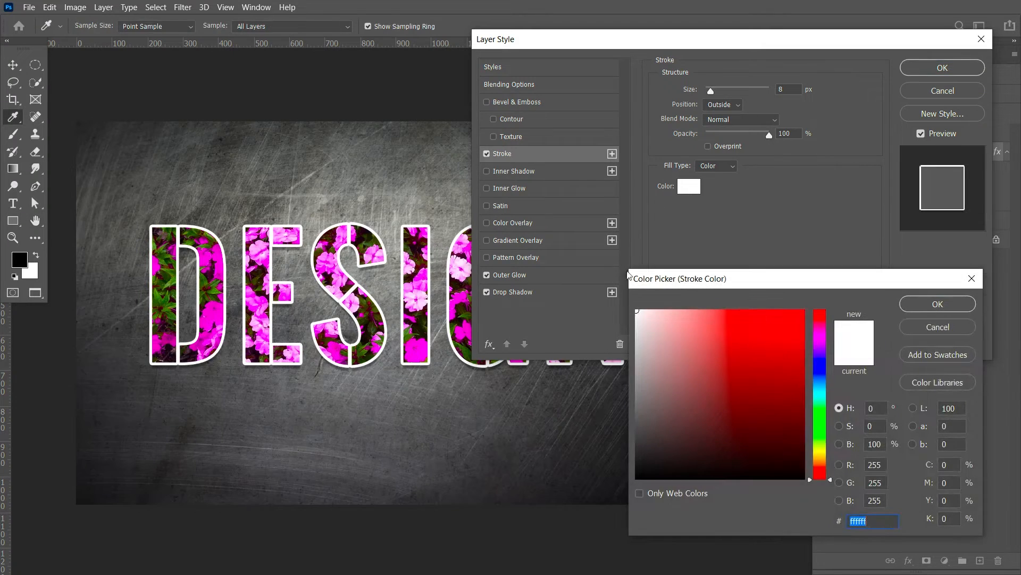
pyautogui.click(601, 291)
pyautogui.click(937, 305)
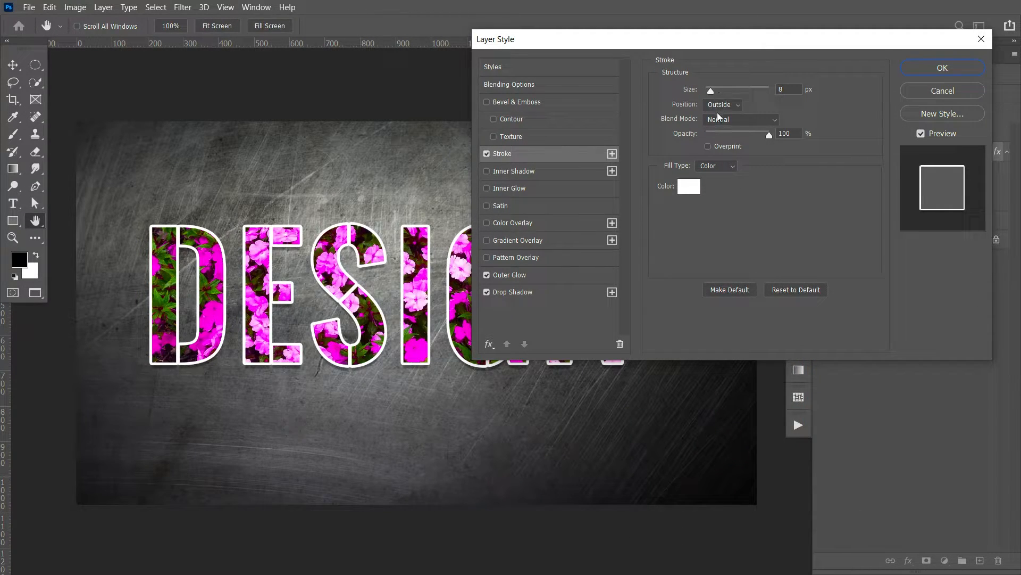
pyautogui.click(689, 187)
pyautogui.moveTo(670, 372); pyautogui.dragTo(636, 479)
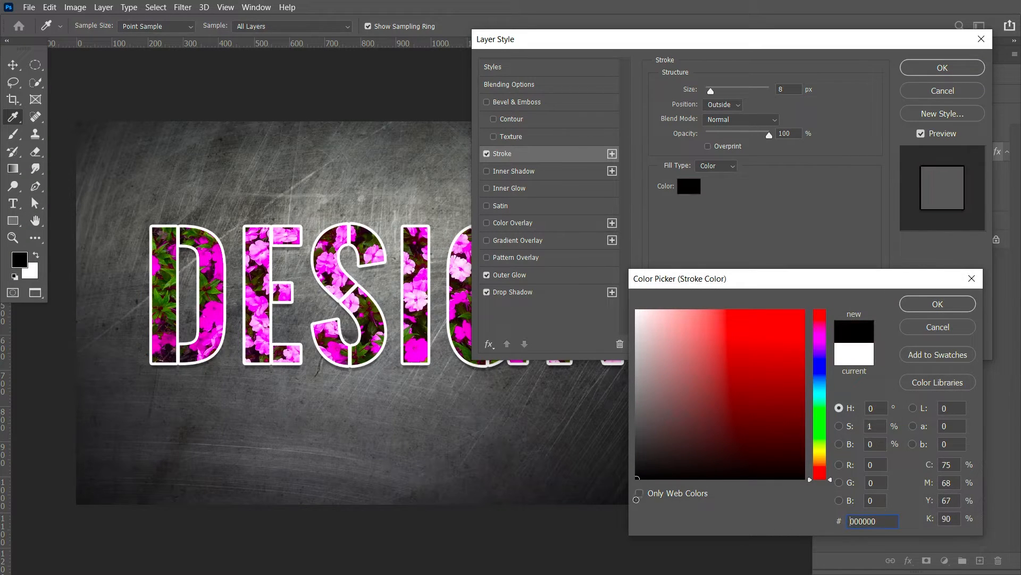
pyautogui.click(937, 303)
# Step: Set the stroke's position to Inside and its size to 2 px
pyautogui.moveTo(714, 92); pyautogui.dragTo(708, 93)
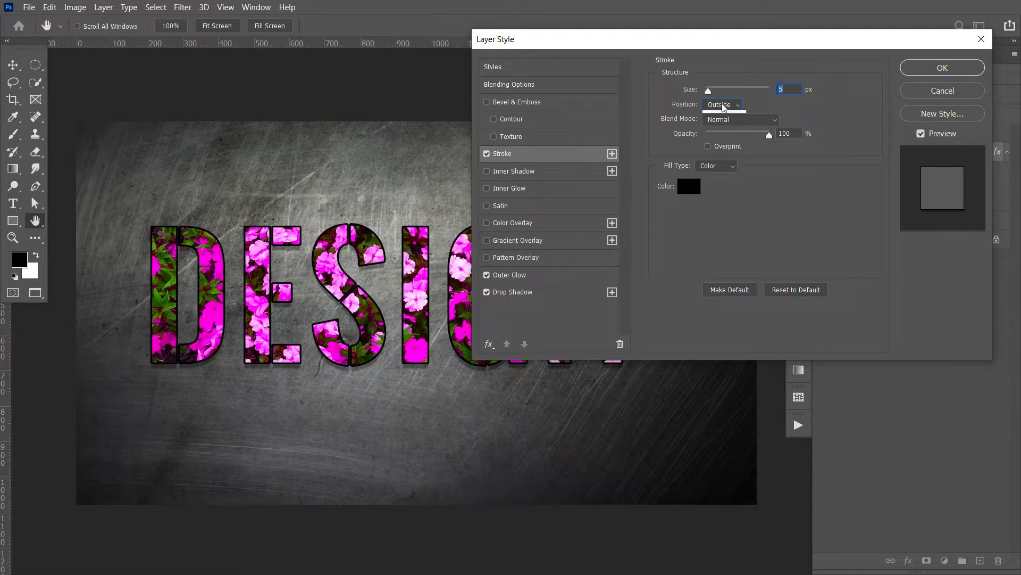
pyautogui.click(724, 107)
pyautogui.click(718, 125)
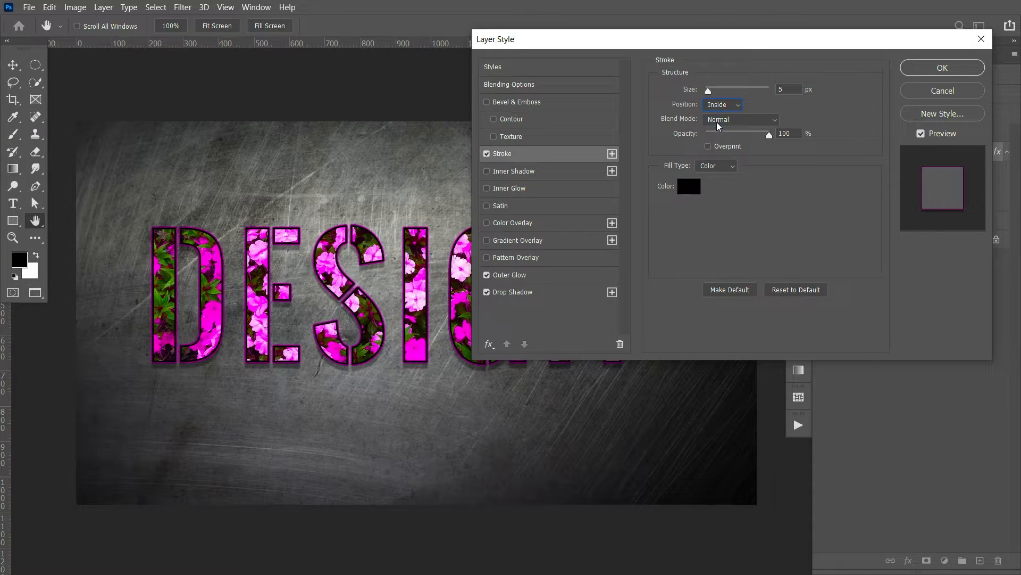
pyautogui.moveTo(710, 93); pyautogui.dragTo(707, 94)
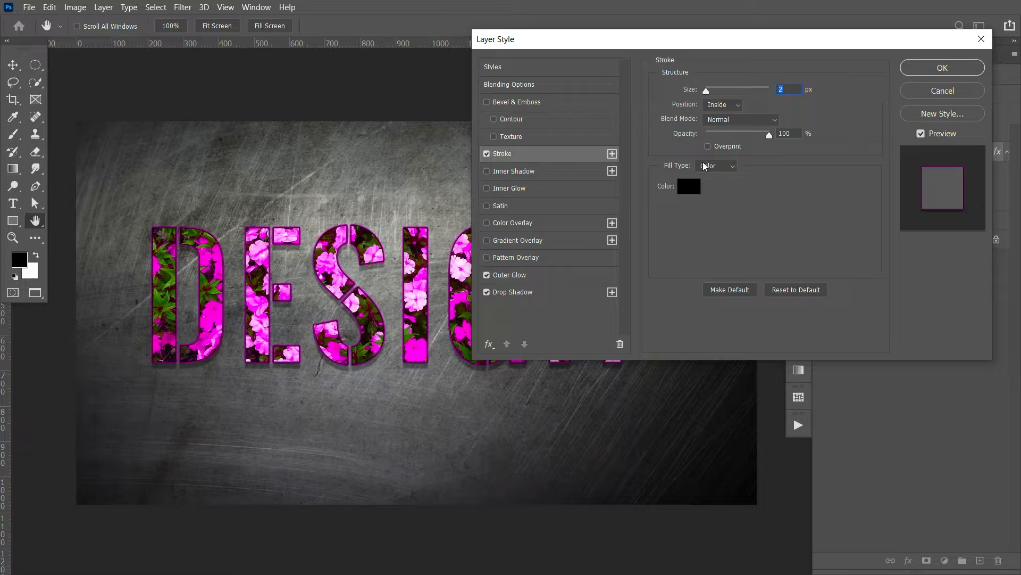
# Step: Add an inner shadow to the DESIGN layer with its size at 0 px and its colour set to white (ffffff)
pyautogui.click(549, 179)
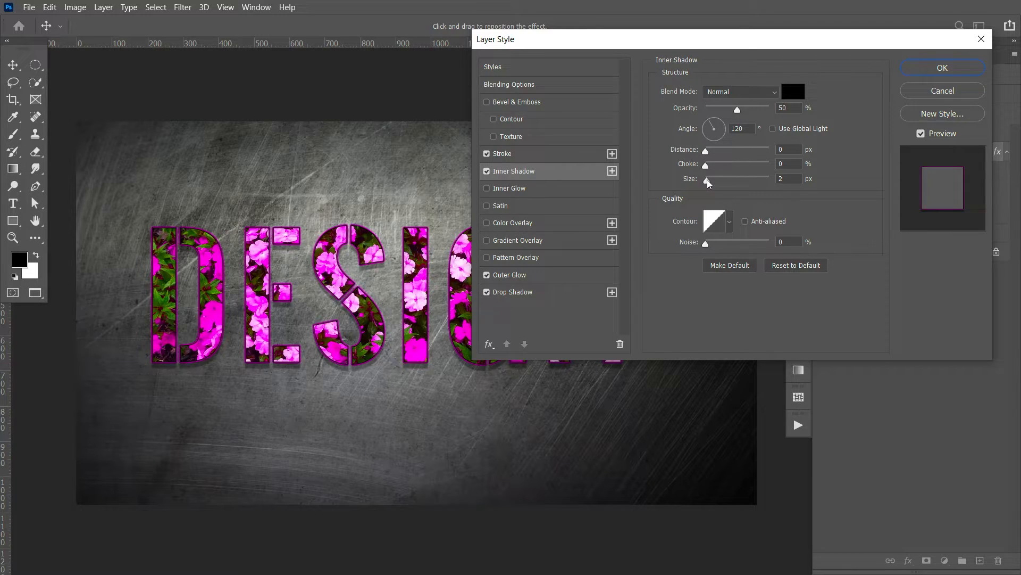
pyautogui.moveTo(710, 178)
pyautogui.mouseDown()
pyautogui.moveTo(724, 177)
pyautogui.moveTo(705, 181)
pyautogui.mouseUp()
pyautogui.click(794, 91)
pyautogui.moveTo(660, 325); pyautogui.dragTo(536, 285)
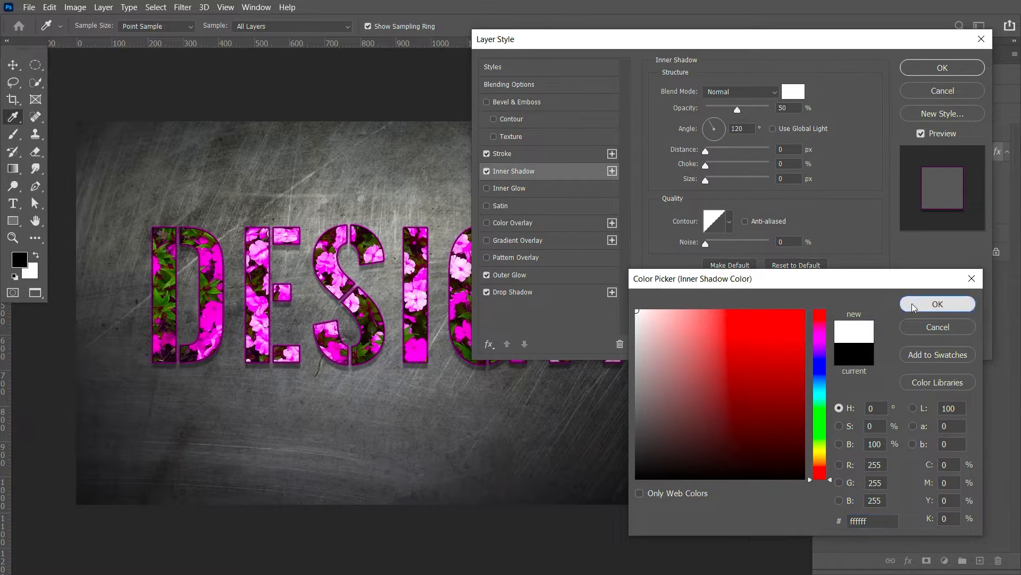
pyautogui.click(914, 307)
# Step: Set the inner shadow's size to 38 px, distance to 19 px and opacity to 100%, and apply the layer style
pyautogui.moveTo(707, 180); pyautogui.dragTo(719, 181)
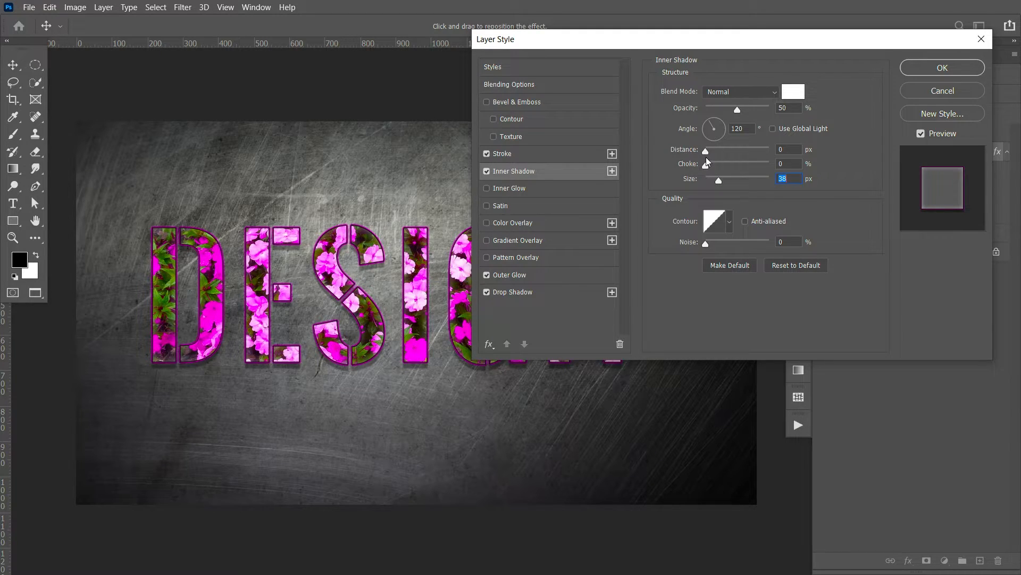
pyautogui.moveTo(706, 154); pyautogui.dragTo(721, 162)
pyautogui.moveTo(736, 109); pyautogui.dragTo(771, 109)
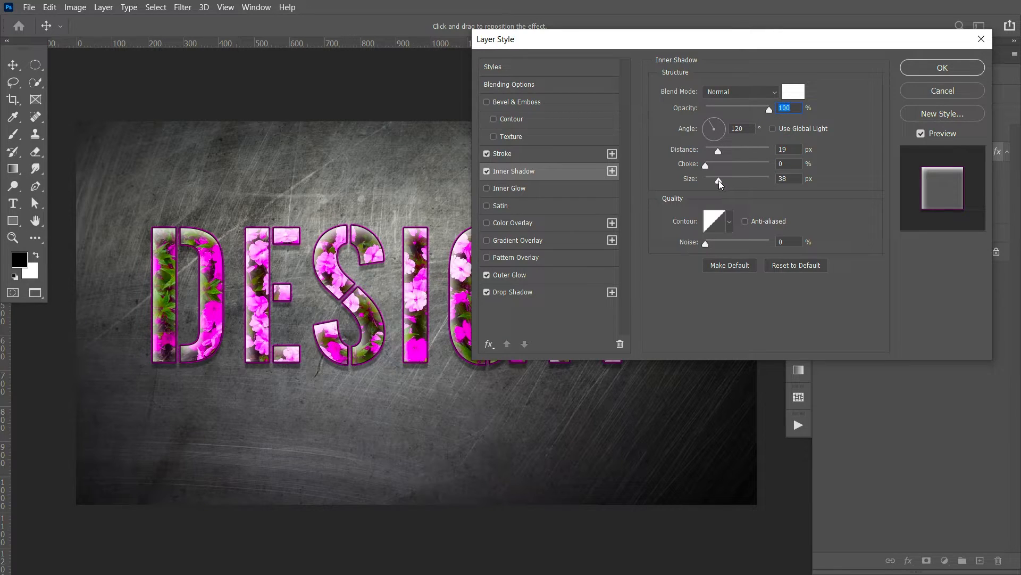
pyautogui.moveTo(719, 180); pyautogui.dragTo(719, 179)
pyautogui.click(941, 68)
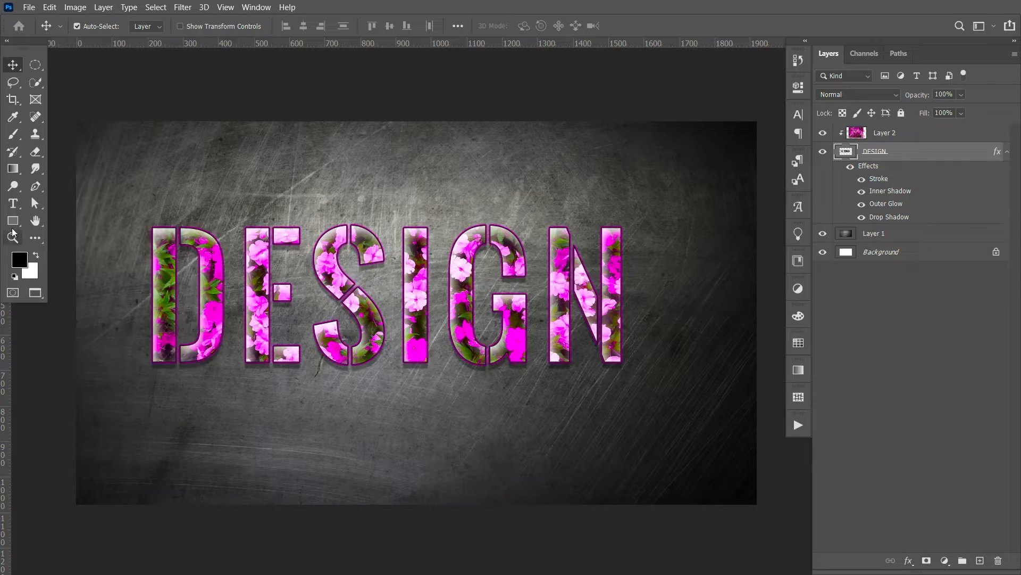
# Step: Create a new empty layer and place it between the DESIGN text and the textured background for brush painting
pyautogui.click(13, 137)
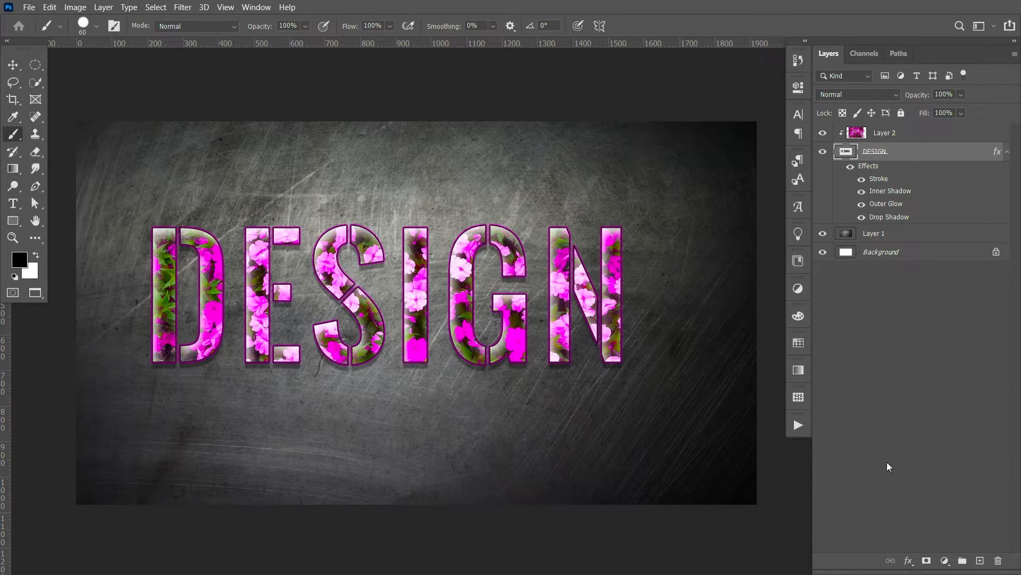
pyautogui.click(980, 564)
pyautogui.moveTo(918, 155); pyautogui.dragTo(920, 242)
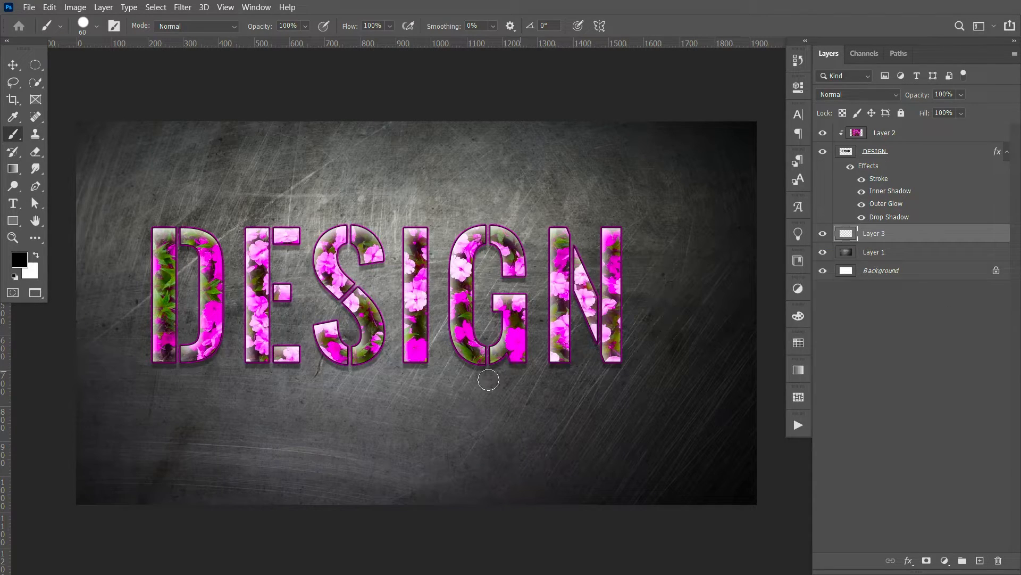
# Step: Paint a single black circle behind the lower part of the word using a 500 px Hard Round brush at 100% hardness
pyautogui.press(']')
pyautogui.press(']')
pyautogui.press(']')
pyautogui.press(']')
pyautogui.press(']')
pyautogui.press(']')
pyautogui.press(']')
pyautogui.press(']')
pyautogui.press(']')
pyautogui.press(']')
pyautogui.press(']')
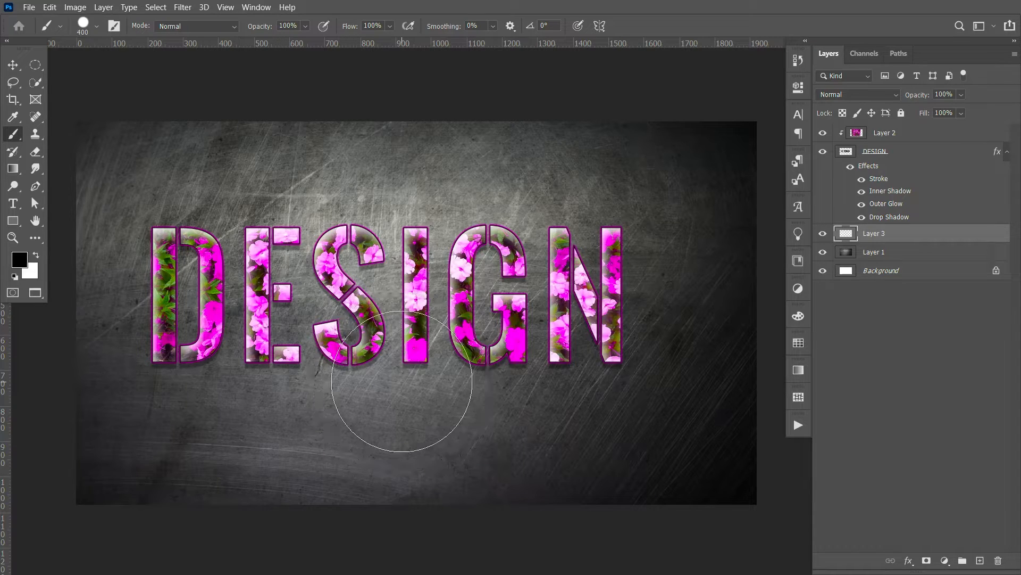
pyautogui.press(']')
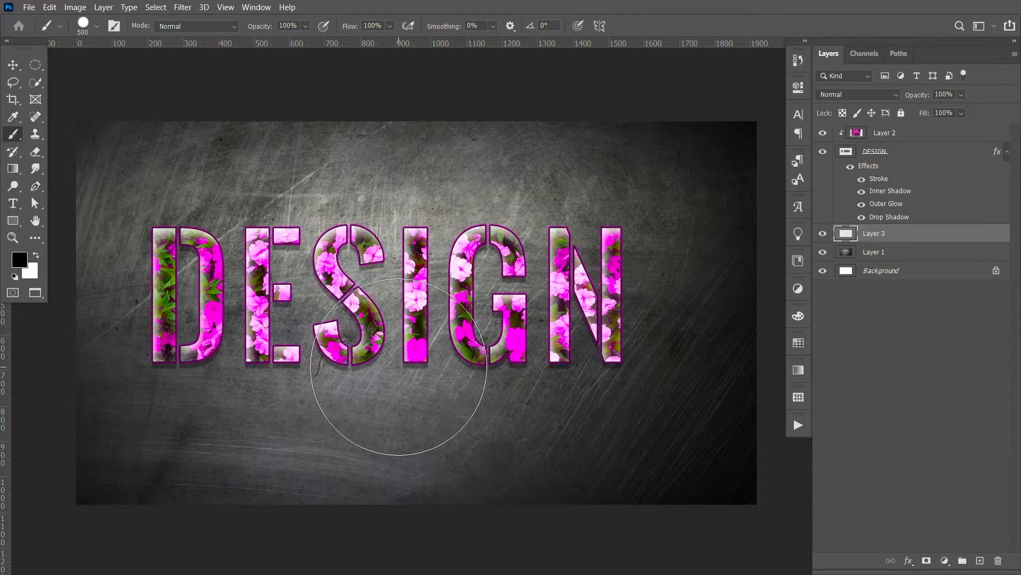
pyautogui.rightClick(399, 368)
pyautogui.click(481, 448)
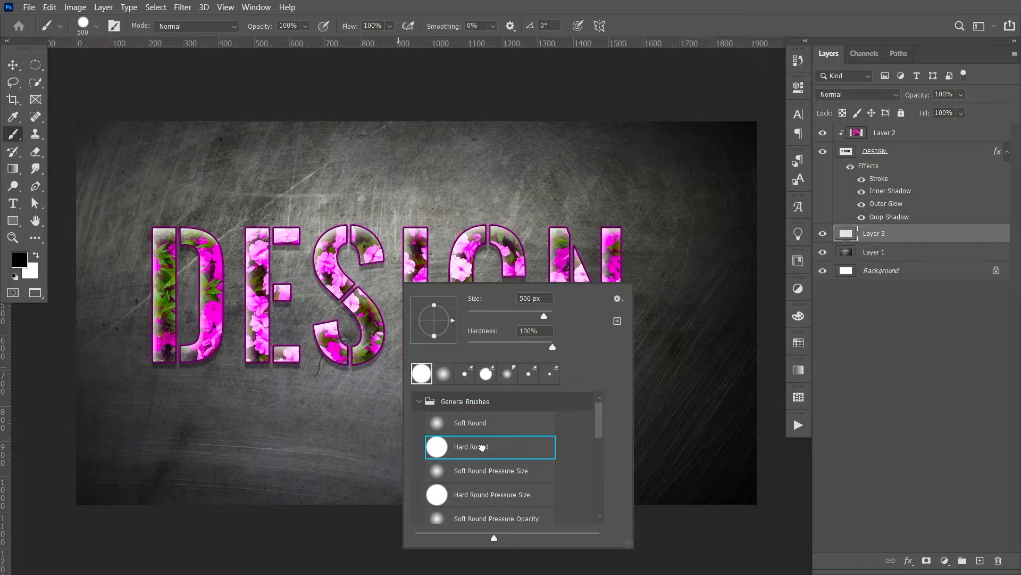
pyautogui.press('Return')
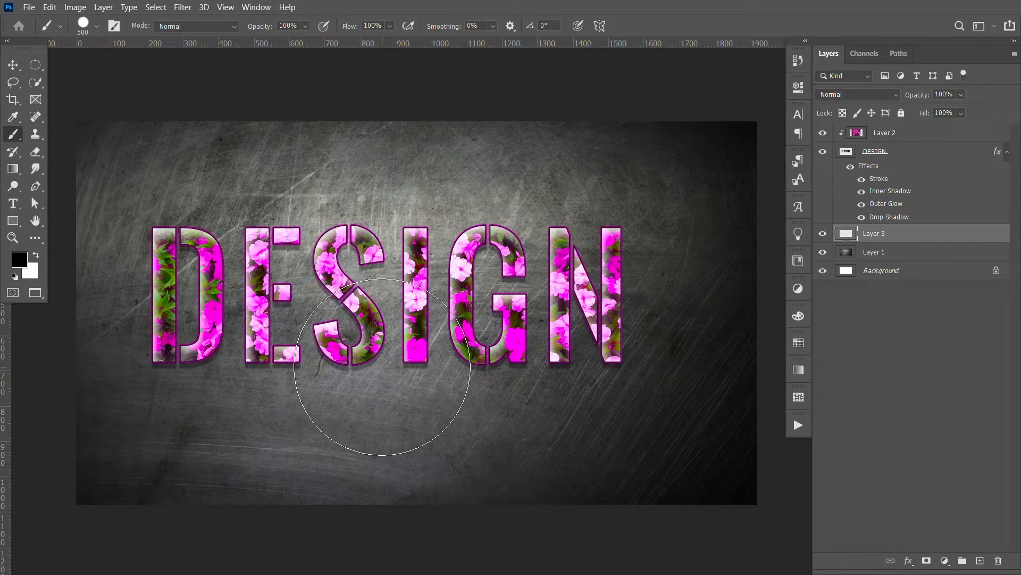
pyautogui.click(382, 366)
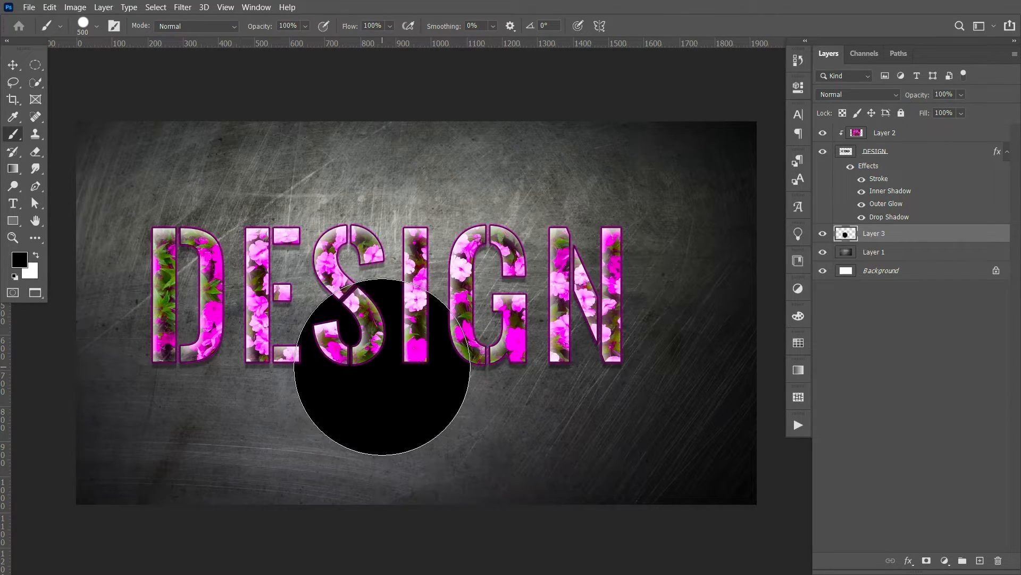
# Step: Free-transform the black circle and squash it to about 13.6% of its height along the base of the letters
pyautogui.click(12, 66)
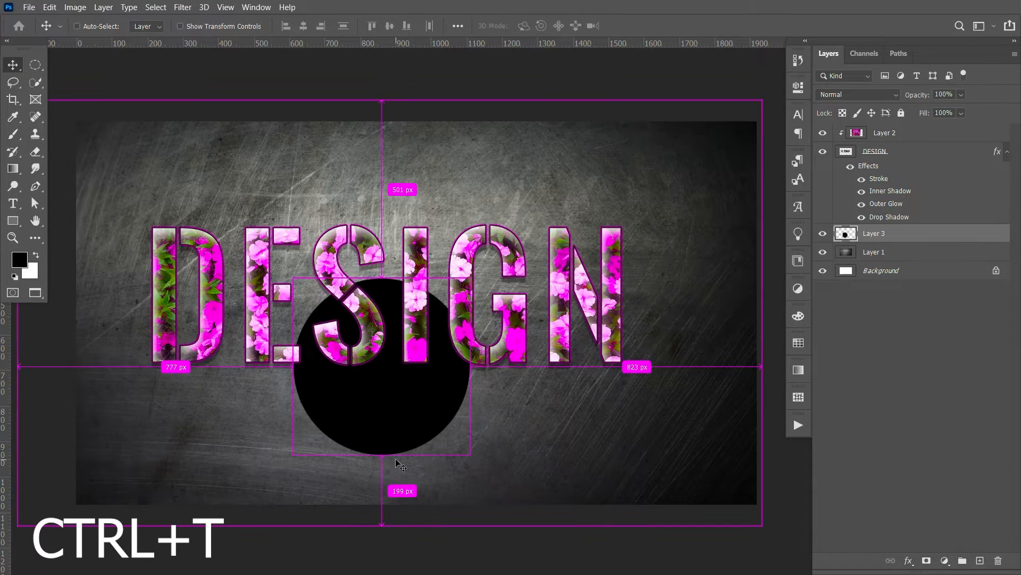
pyautogui.hotkey('ctrl', 't')
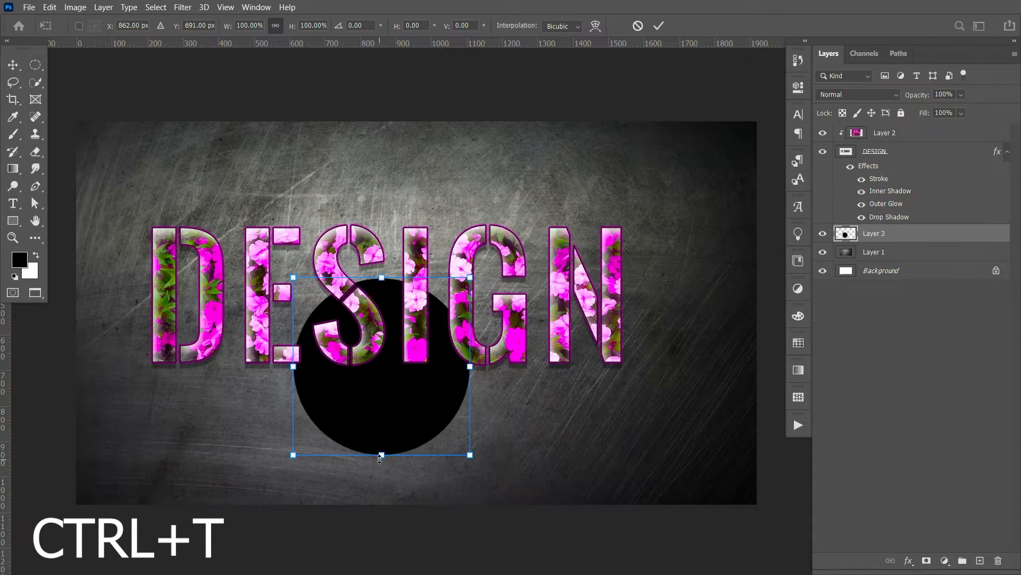
pyautogui.moveTo(384, 457); pyautogui.dragTo(386, 374)
pyautogui.moveTo(465, 366); pyautogui.dragTo(641, 375)
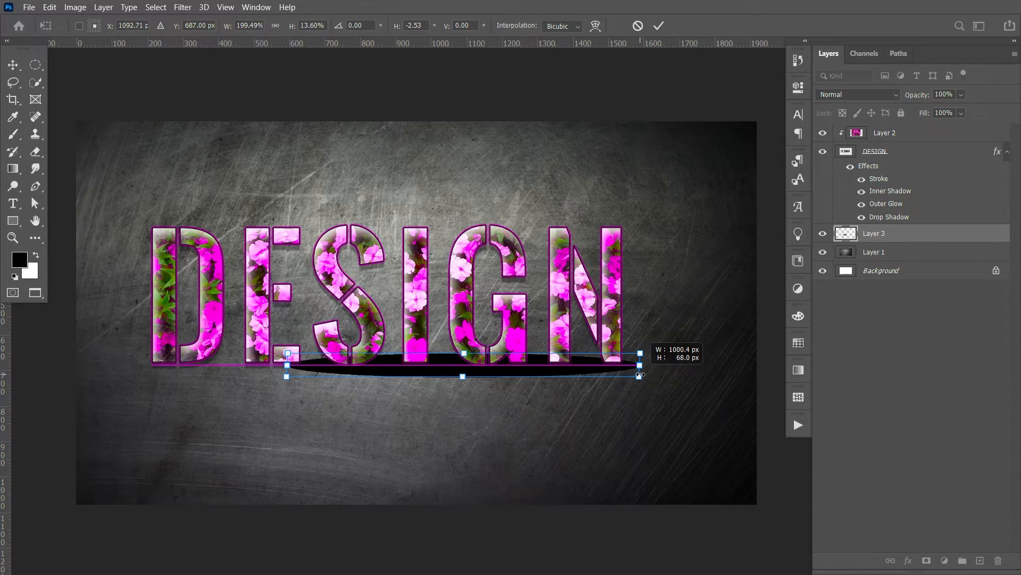
pyautogui.moveTo(640, 374); pyautogui.dragTo(641, 374)
pyautogui.hotkey('ctrl', 'z')
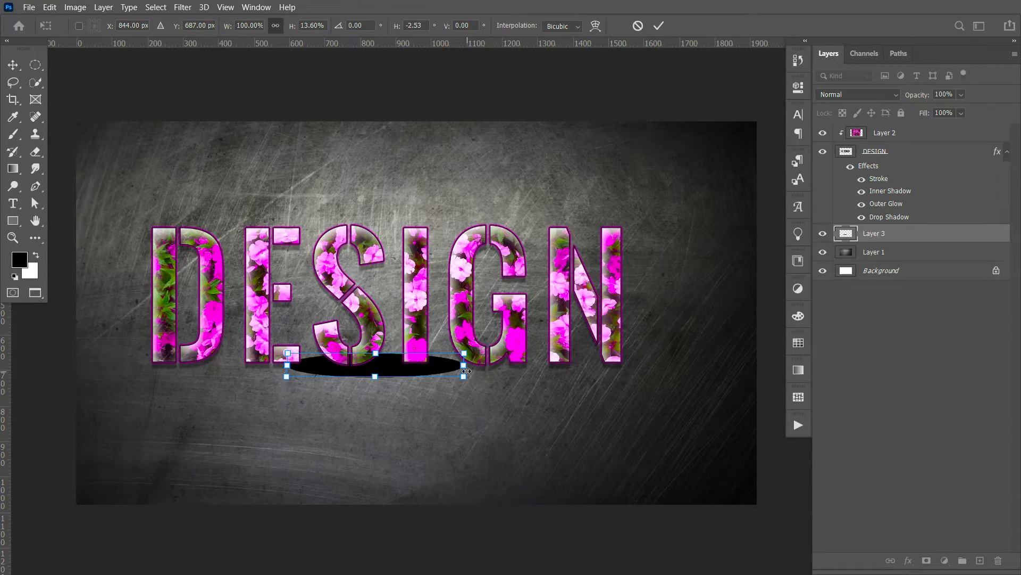
# Step: Stretch the flattened ellipse to about 300% width and 12.65% height so it spans beneath the whole word, and apply the transform
pyautogui.moveTo(465, 367); pyautogui.dragTo(642, 365)
pyautogui.moveTo(375, 402); pyautogui.dragTo(441, 363)
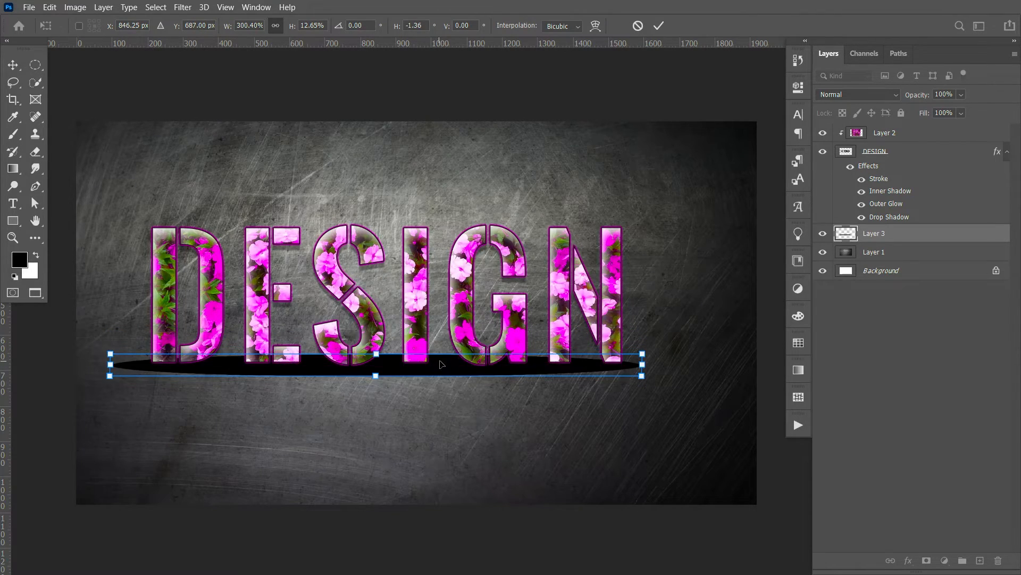
pyautogui.click(659, 26)
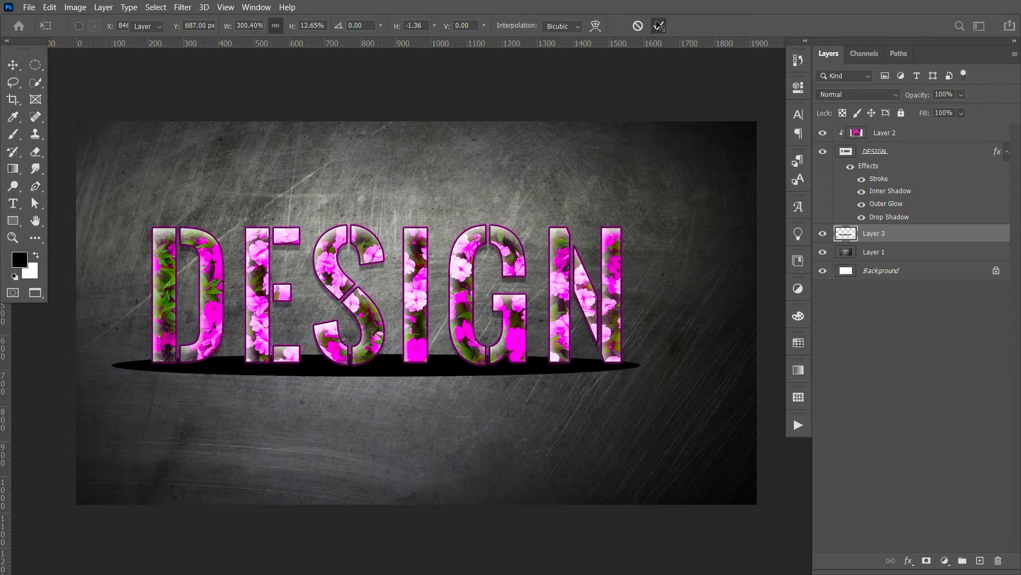
# Step: Apply a Gaussian Blur with a 17-pixel radius to the black ellipse on Layer 3
pyautogui.click(182, 7)
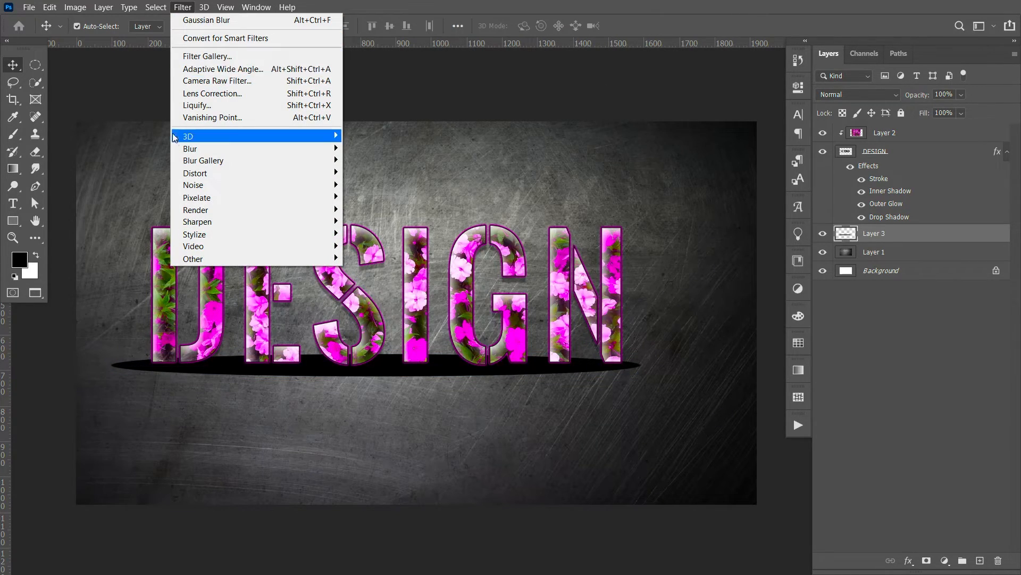
pyautogui.moveTo(190, 153)
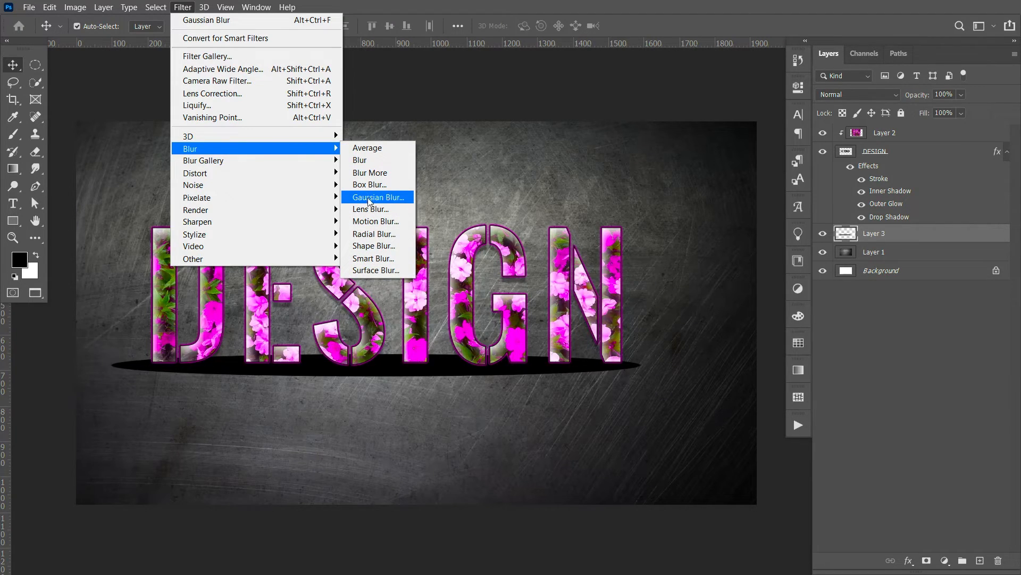
pyautogui.click(391, 197)
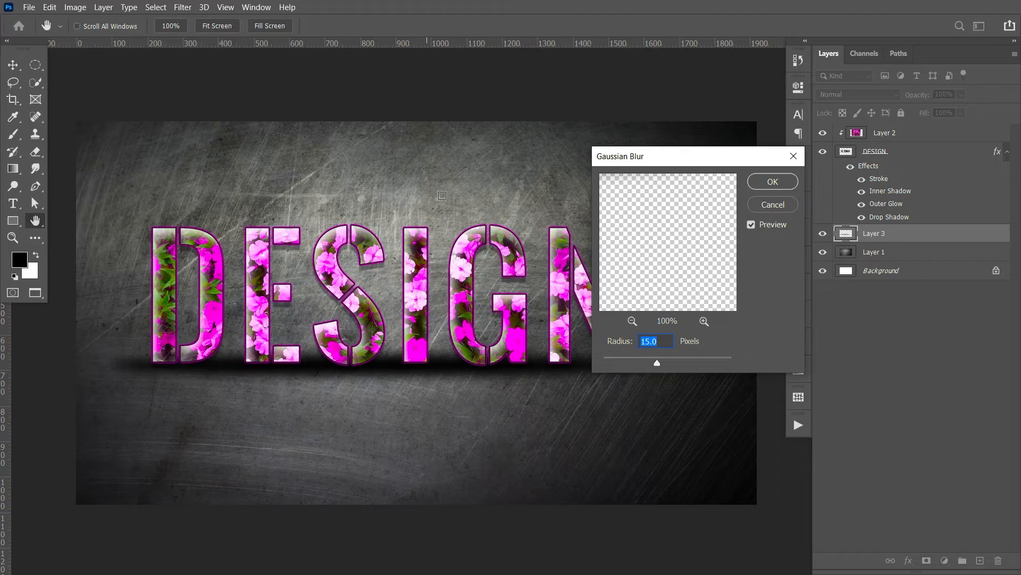
pyautogui.moveTo(657, 363)
pyautogui.mouseDown()
pyautogui.moveTo(648, 361)
pyautogui.moveTo(667, 359)
pyautogui.moveTo(658, 362)
pyautogui.mouseUp()
pyautogui.write('17')
pyautogui.click(773, 182)
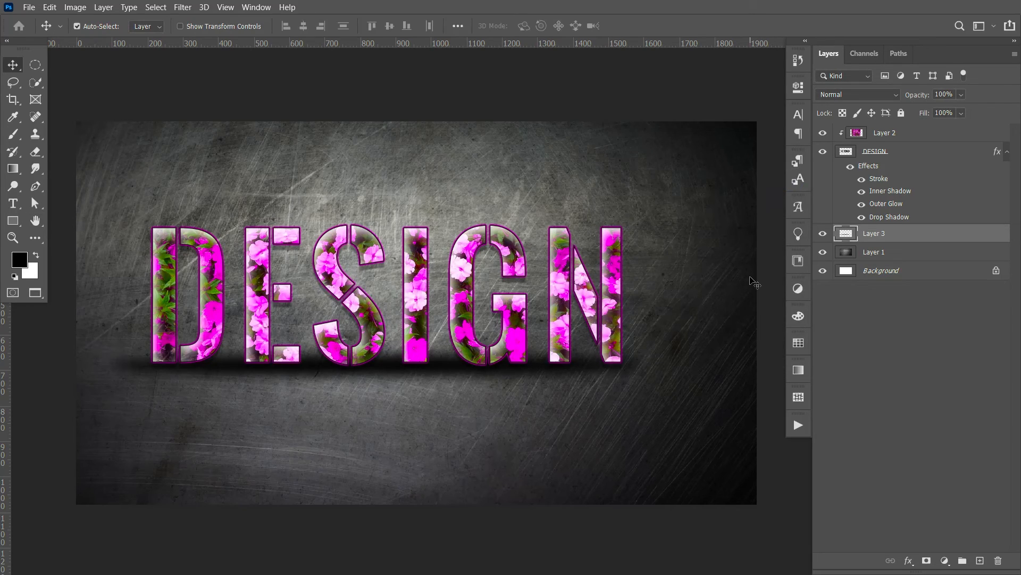